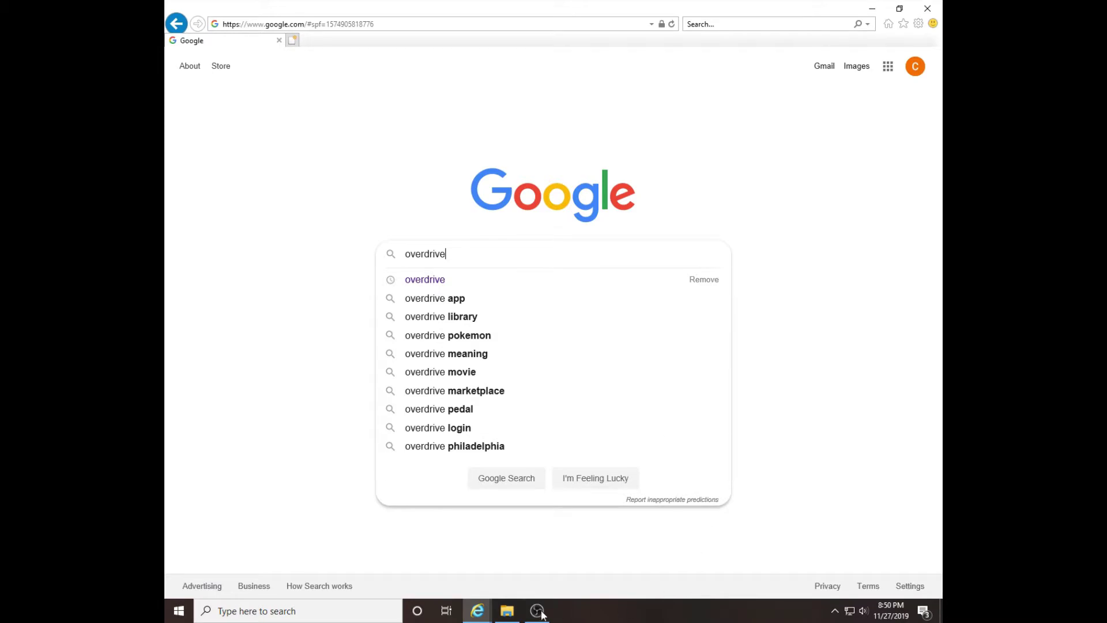
# Search Google for overdrive, open the OverDrive website and sign in to the account.
pyautogui.press('Return')
pyautogui.click(511, 169)
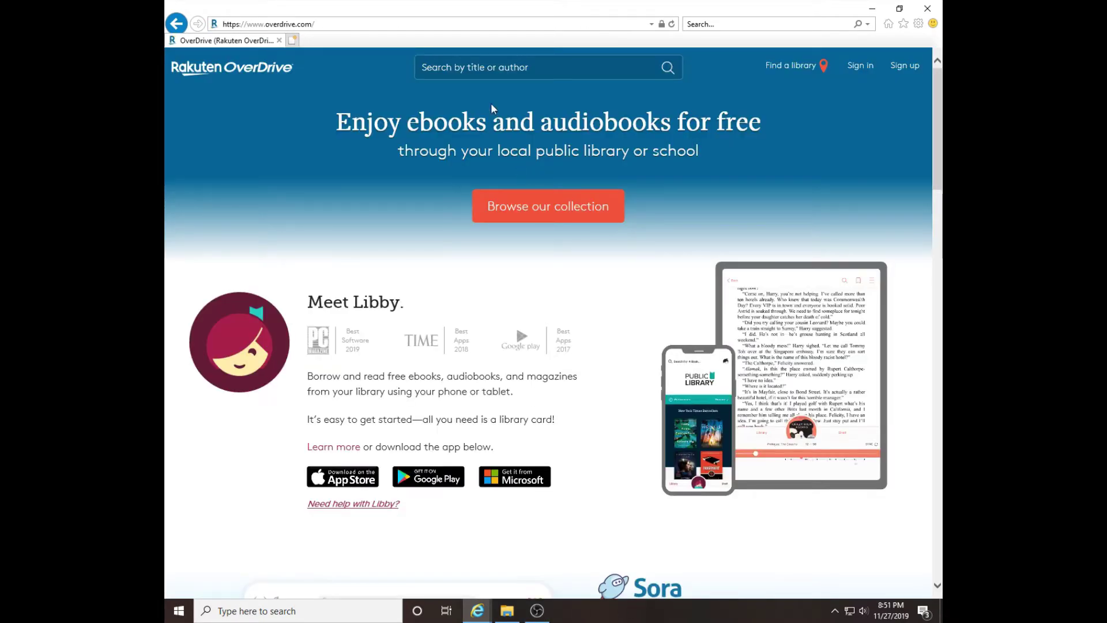
pyautogui.click(860, 68)
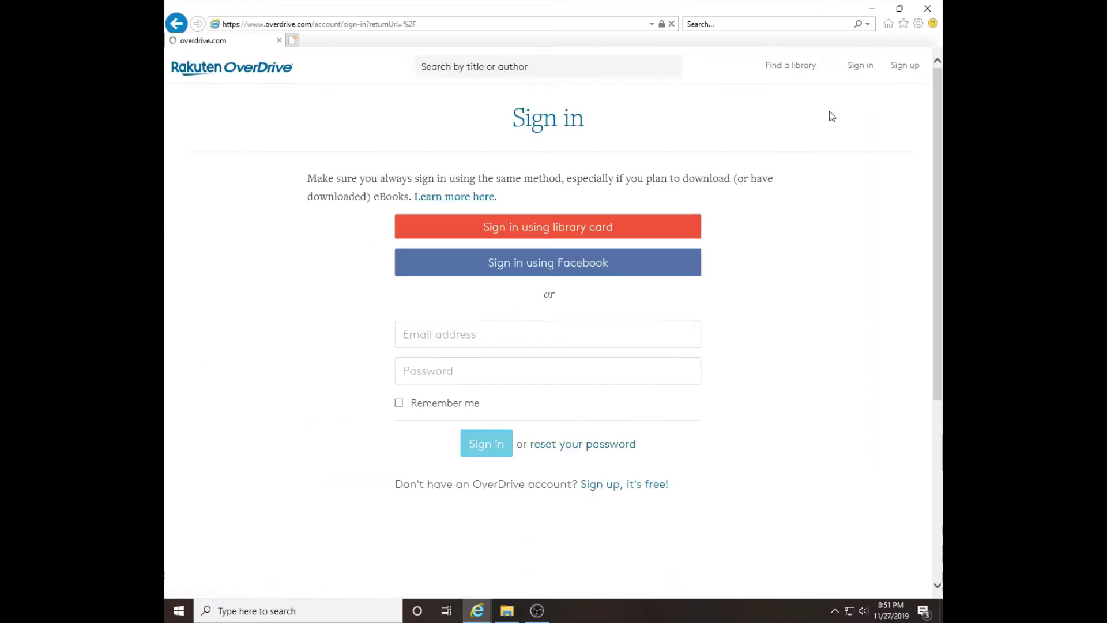
pyautogui.click(470, 337)
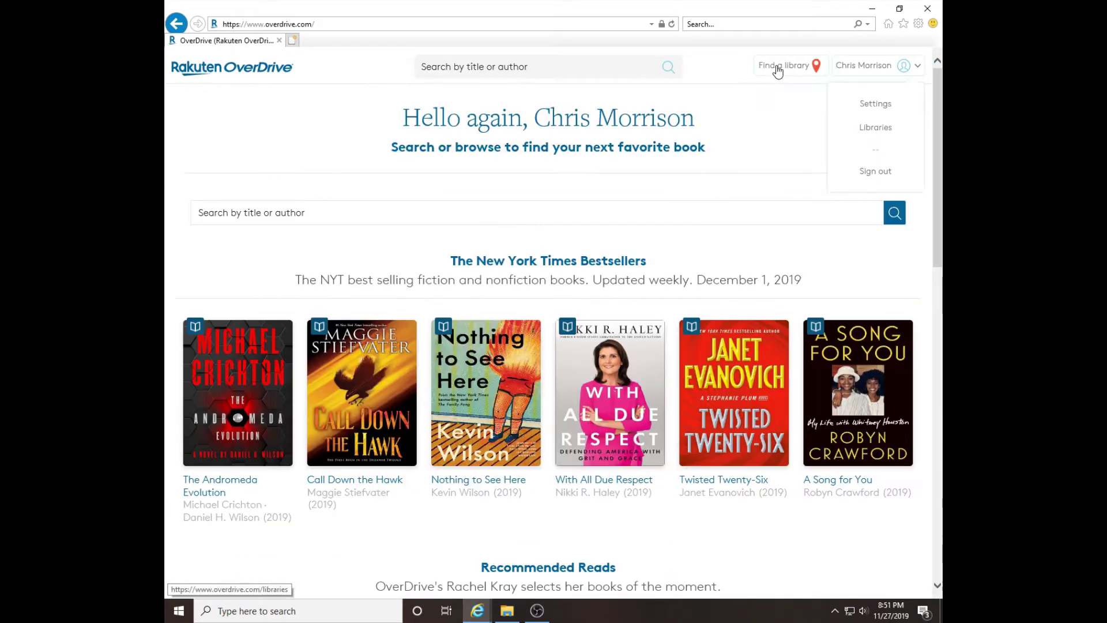
# Open The Free Library of Philadelphia from the saved libraries and sign in to its digital library.
pyautogui.click(776, 68)
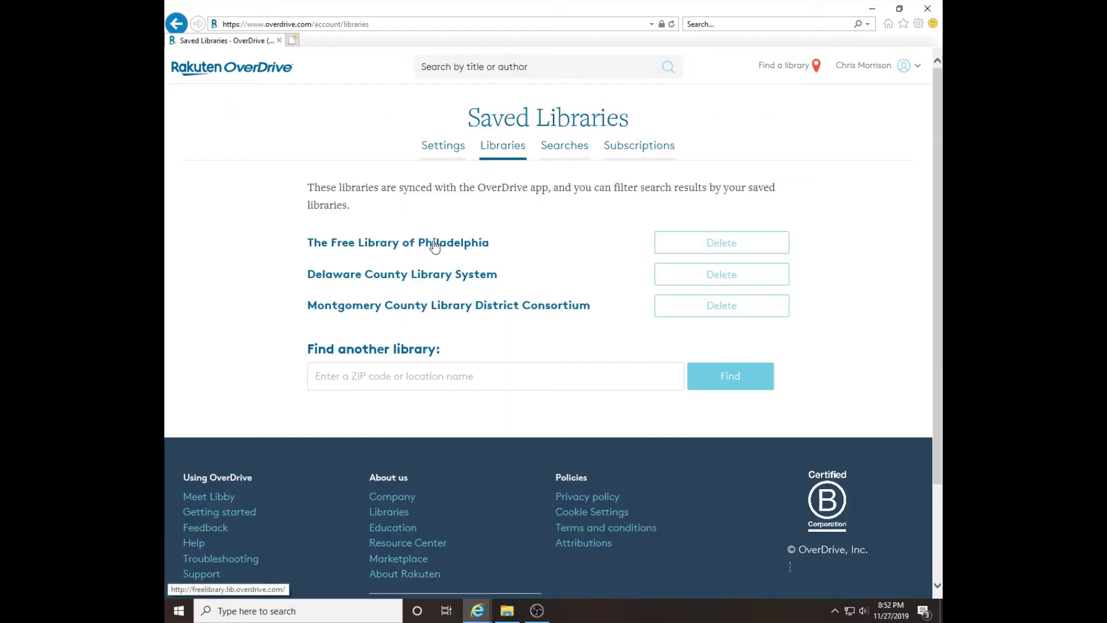
pyautogui.click(434, 245)
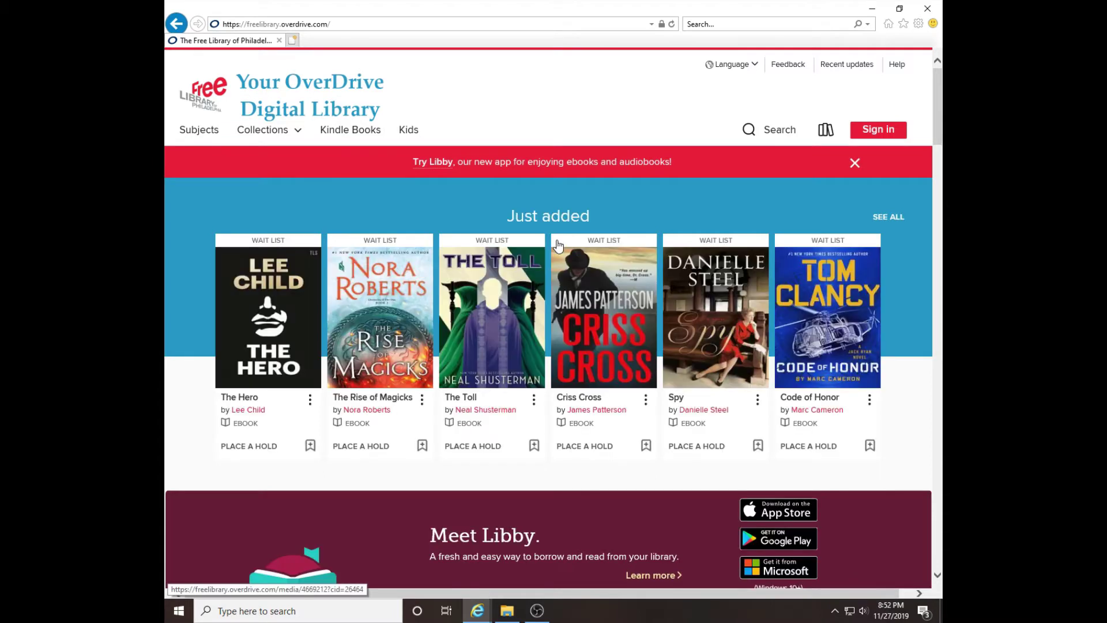
pyautogui.click(891, 133)
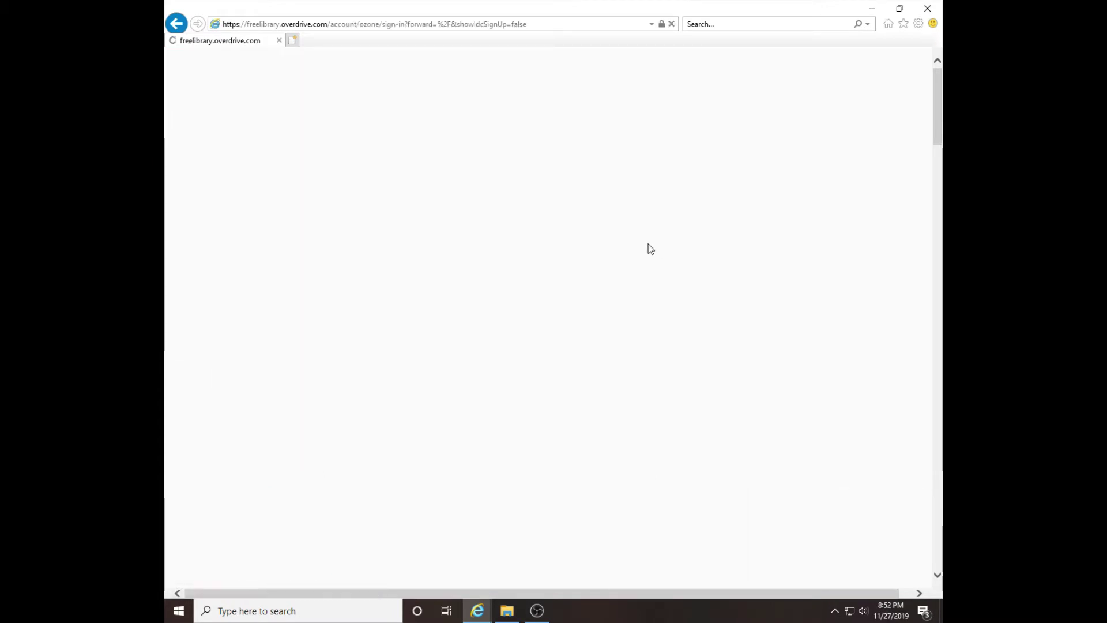
pyautogui.click(250, 291)
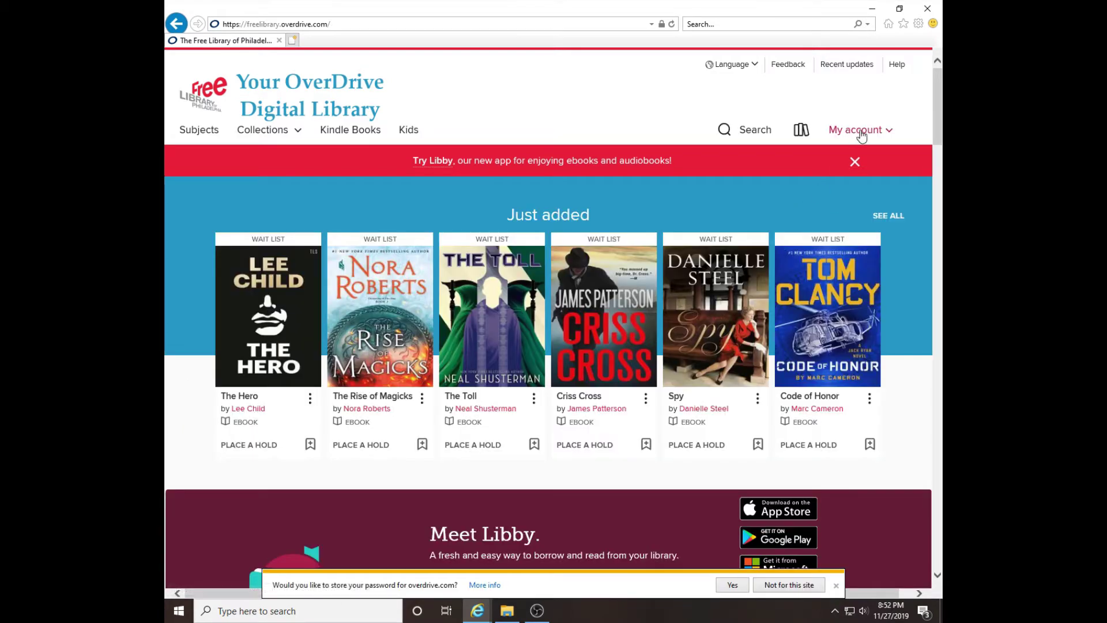
# Review the library account's current loans and holds.
pyautogui.click(849, 143)
pyautogui.click(799, 168)
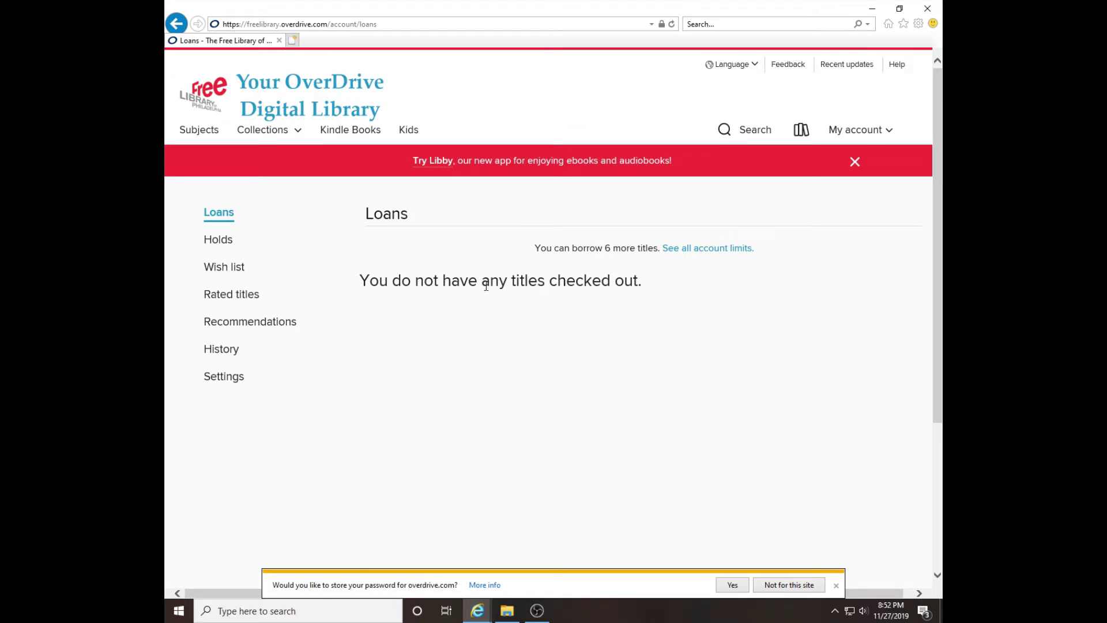
pyautogui.click(879, 133)
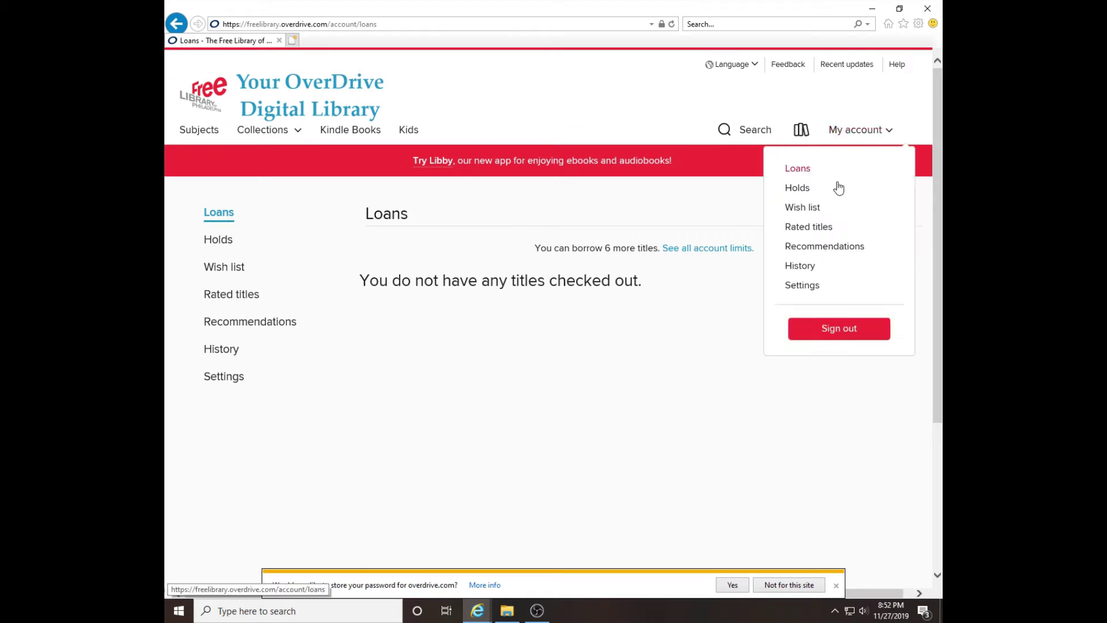
pyautogui.click(808, 192)
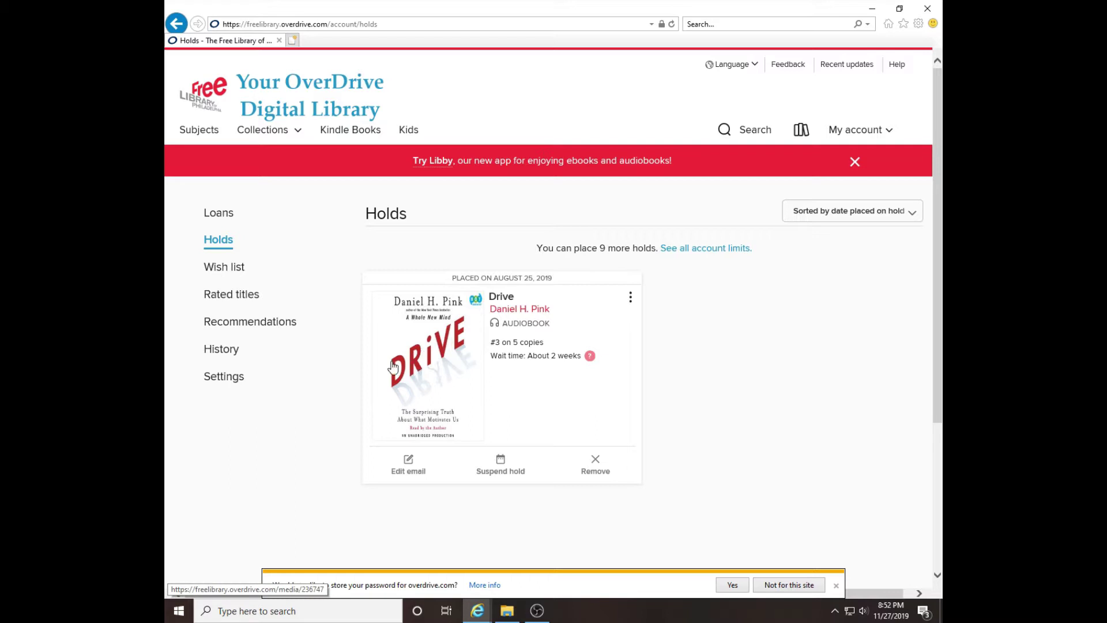
# Review the library account's wish list and browse through its rated titles.
pyautogui.click(859, 129)
pyautogui.click(829, 214)
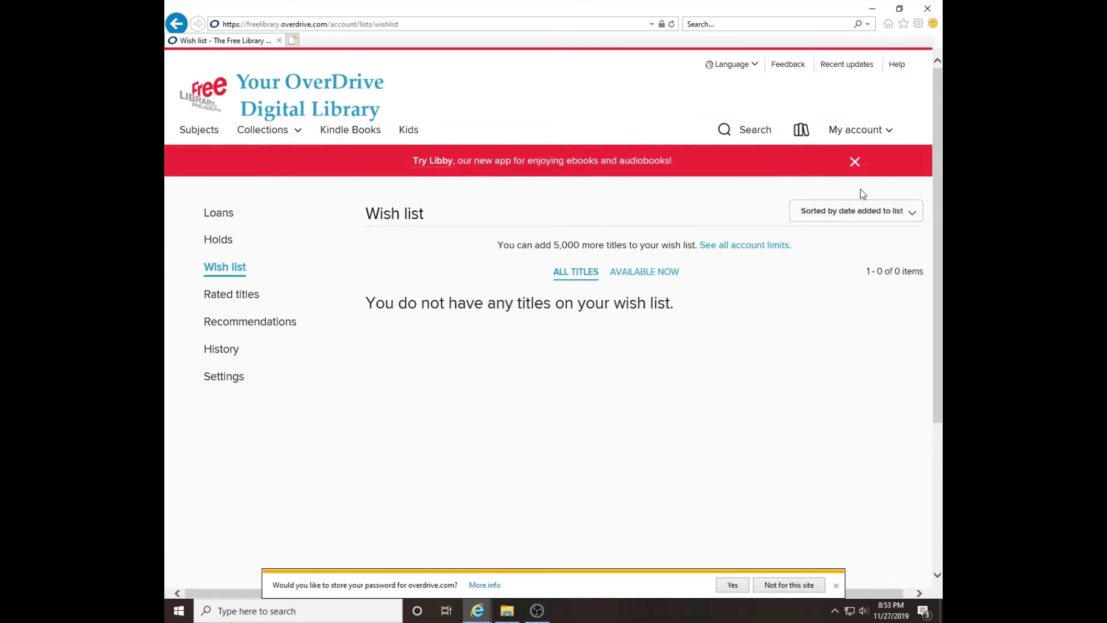
pyautogui.click(861, 132)
pyautogui.click(827, 230)
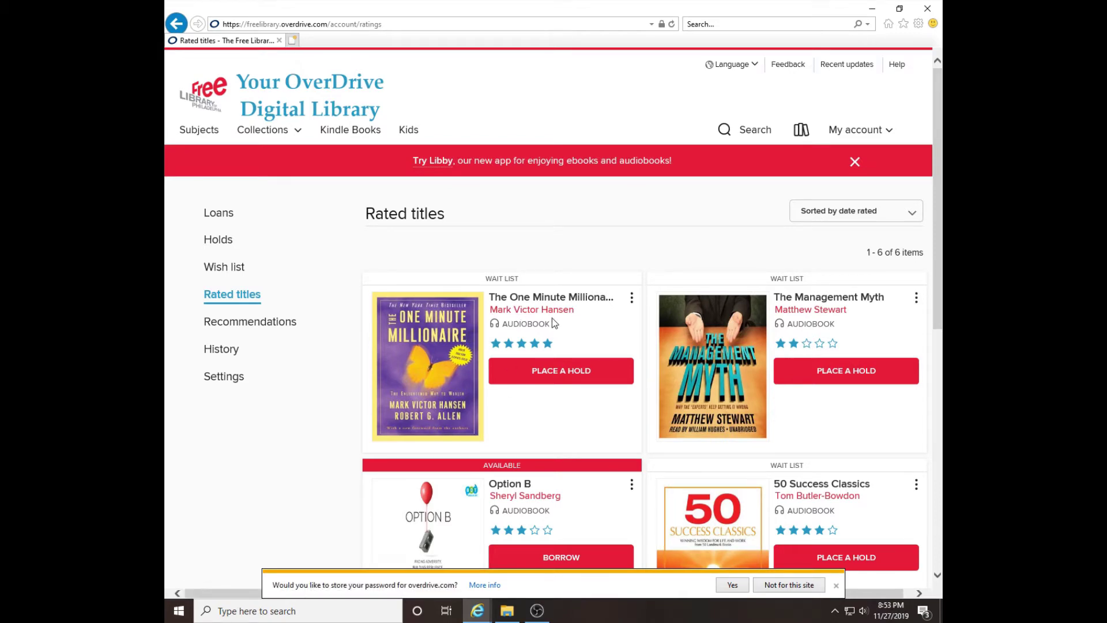
pyautogui.scroll(-4, 552, 317)
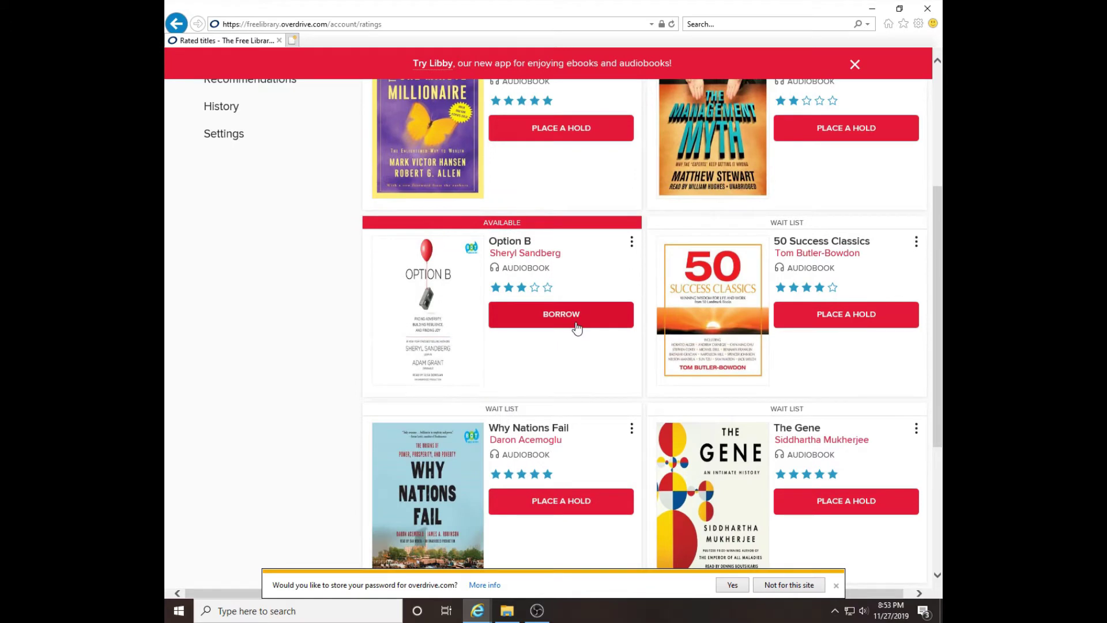
pyautogui.scroll(-3, 572, 326)
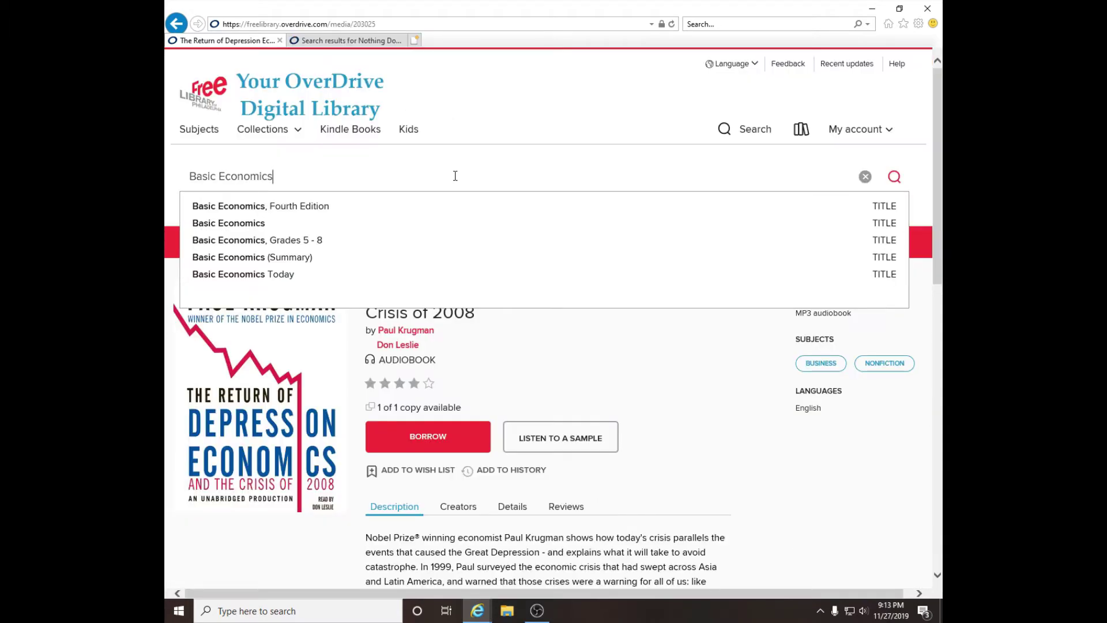
# Search the library for Basic Economics, open the audiobook's page and read its description.
pyautogui.press('Return')
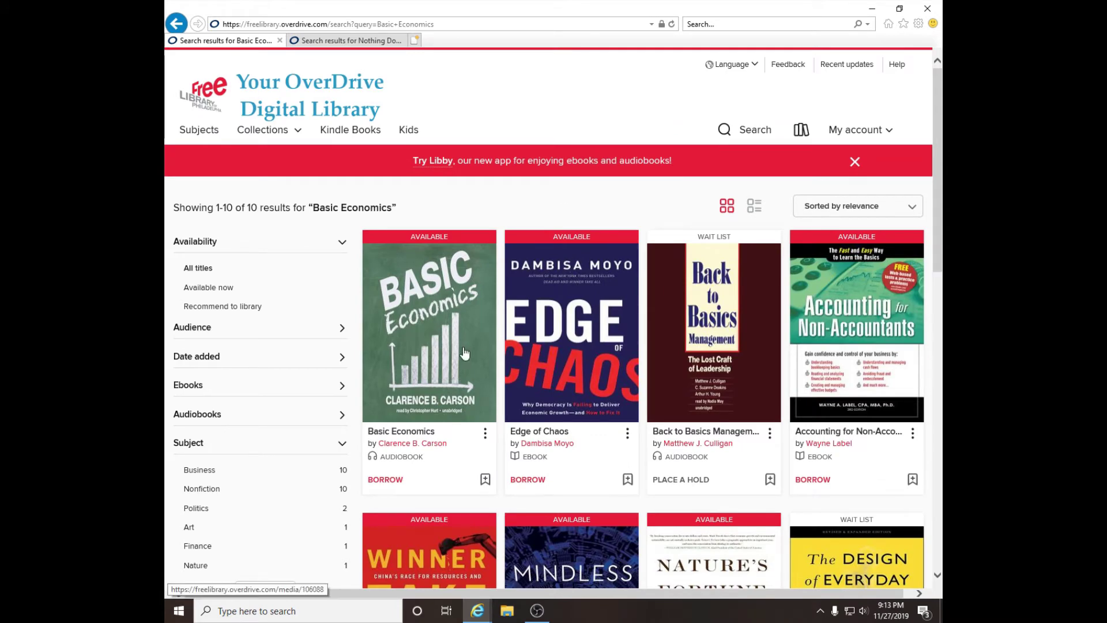
pyautogui.click(431, 353)
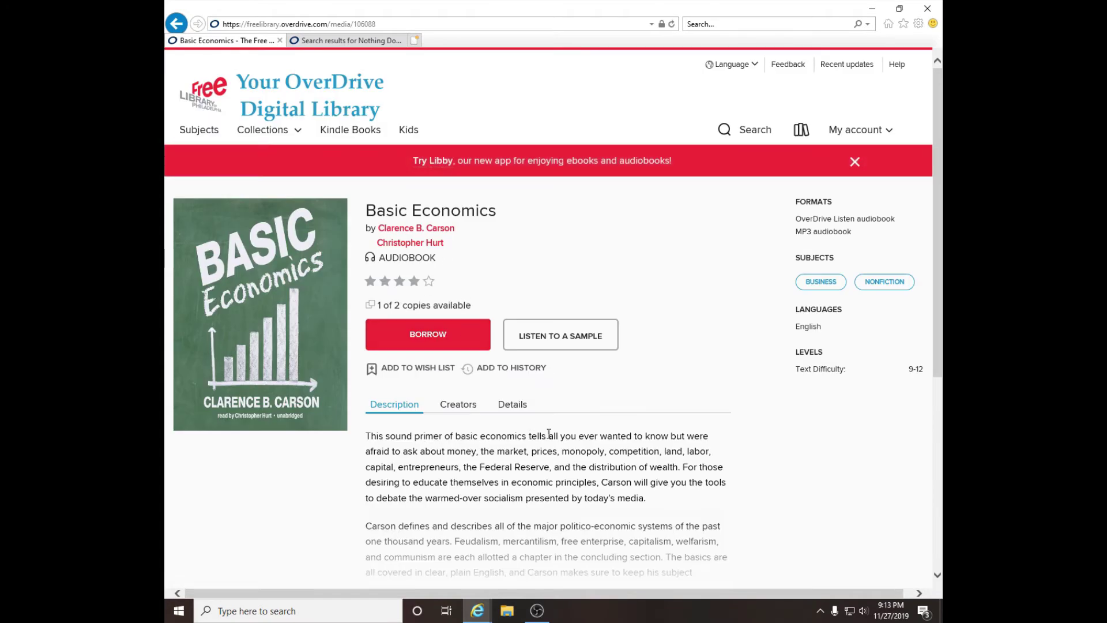
pyautogui.moveTo(387, 451); pyautogui.dragTo(495, 467)
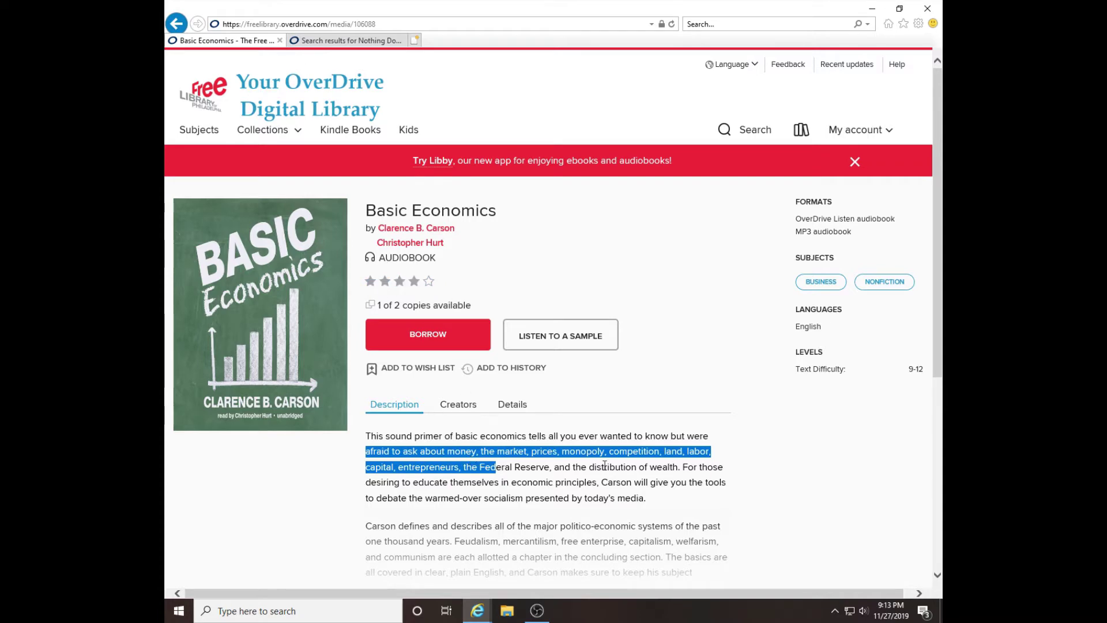
# Borrow the Basic Economics audiobook for 14 days and start its MP3 download in the OverDrive app, accepting the device compatibility notice.
pyautogui.click(461, 340)
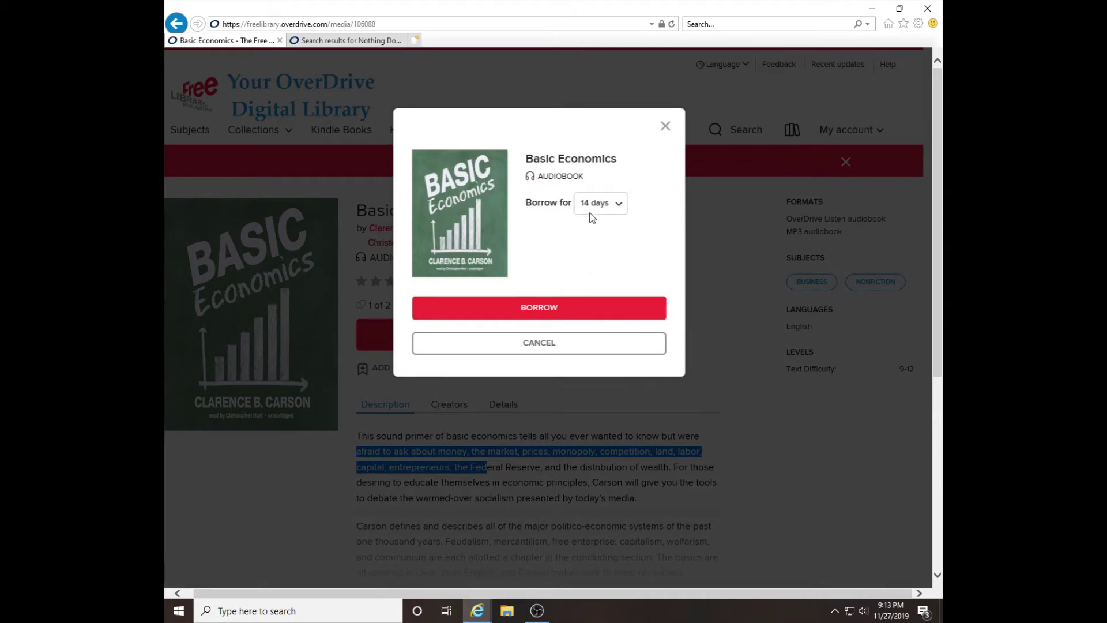
pyautogui.click(531, 310)
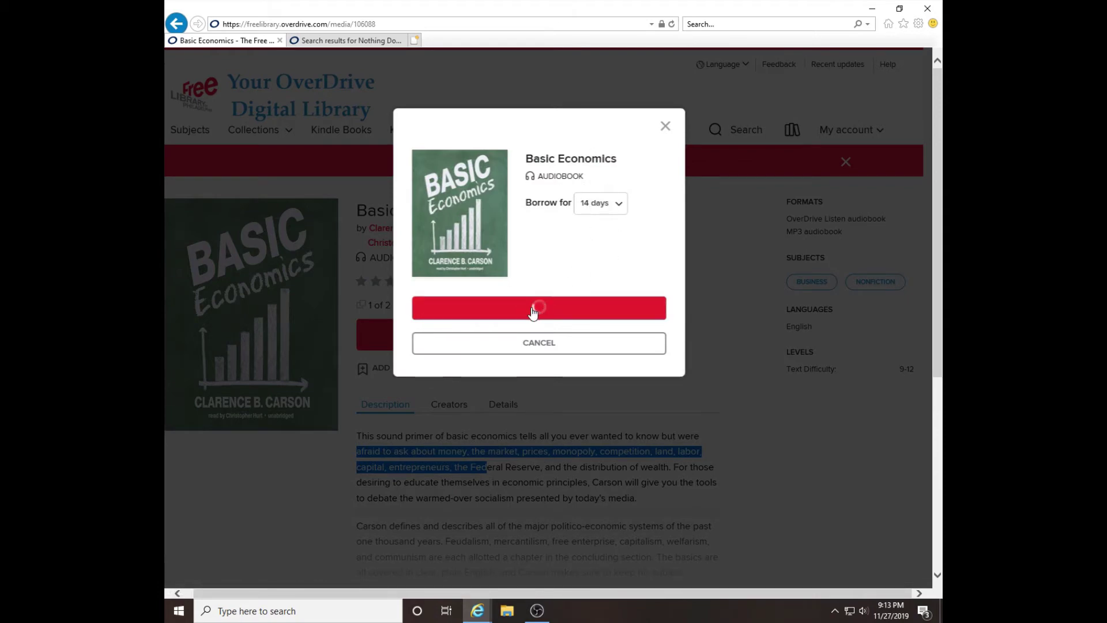
pyautogui.click(597, 219)
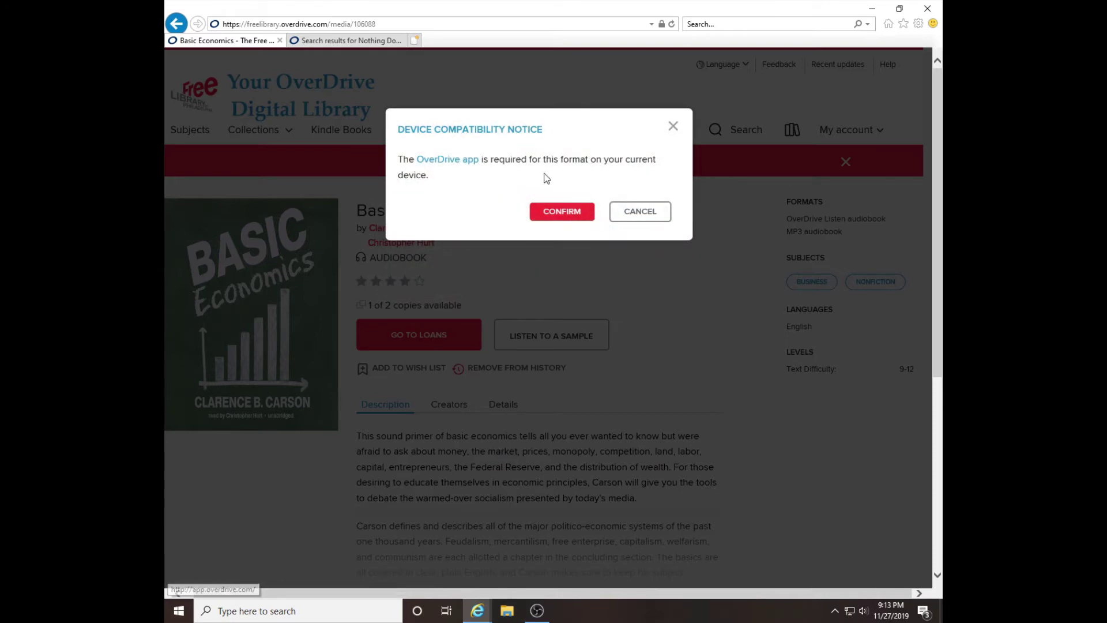
pyautogui.click(570, 216)
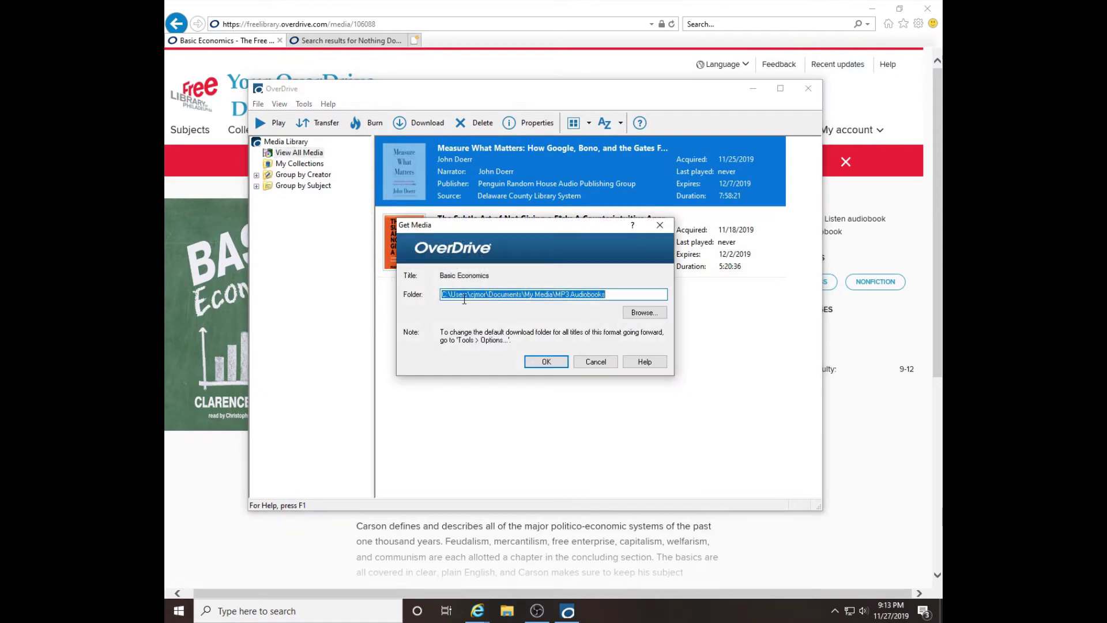
# Set the download folder to D:\My Media\MP3 Audiobooks and download all parts of Basic Economics.
pyautogui.click(627, 314)
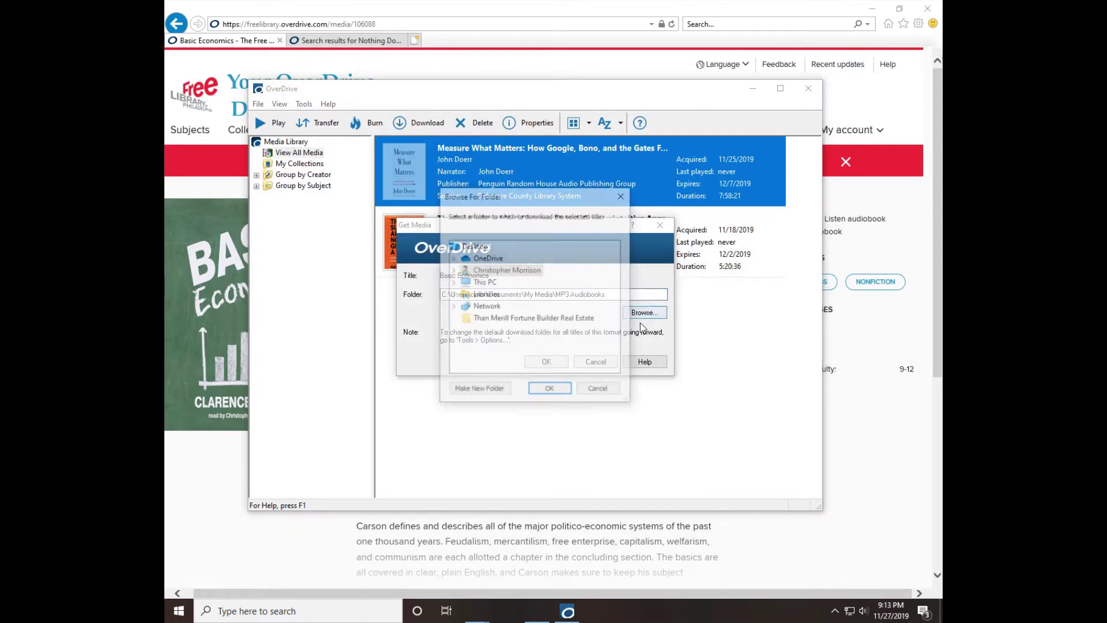
pyautogui.doubleClick(484, 282)
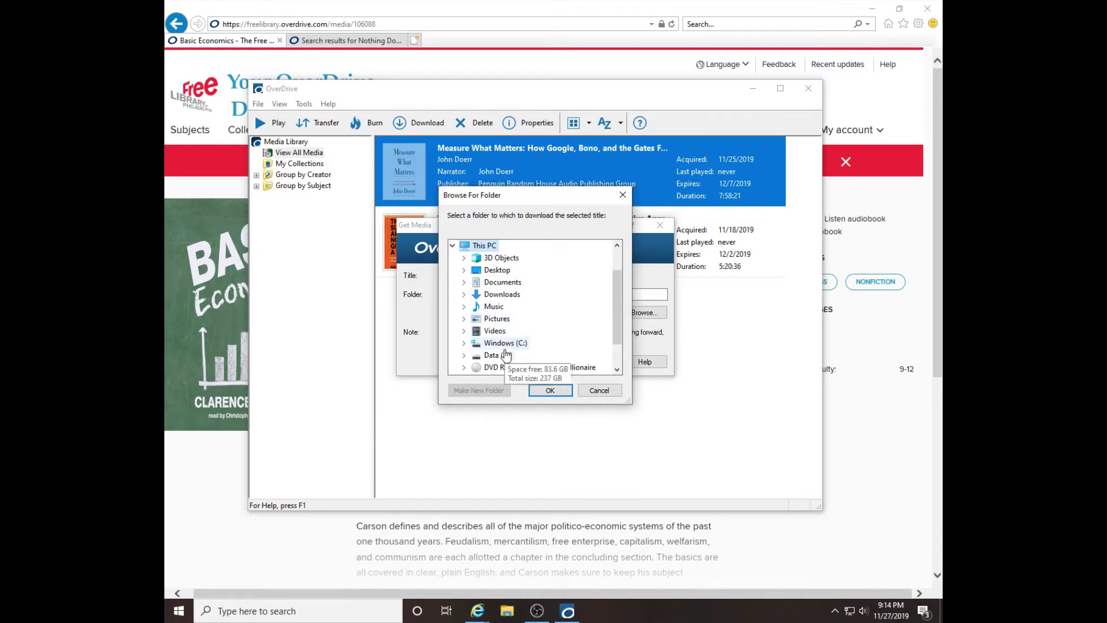
pyautogui.click(550, 391)
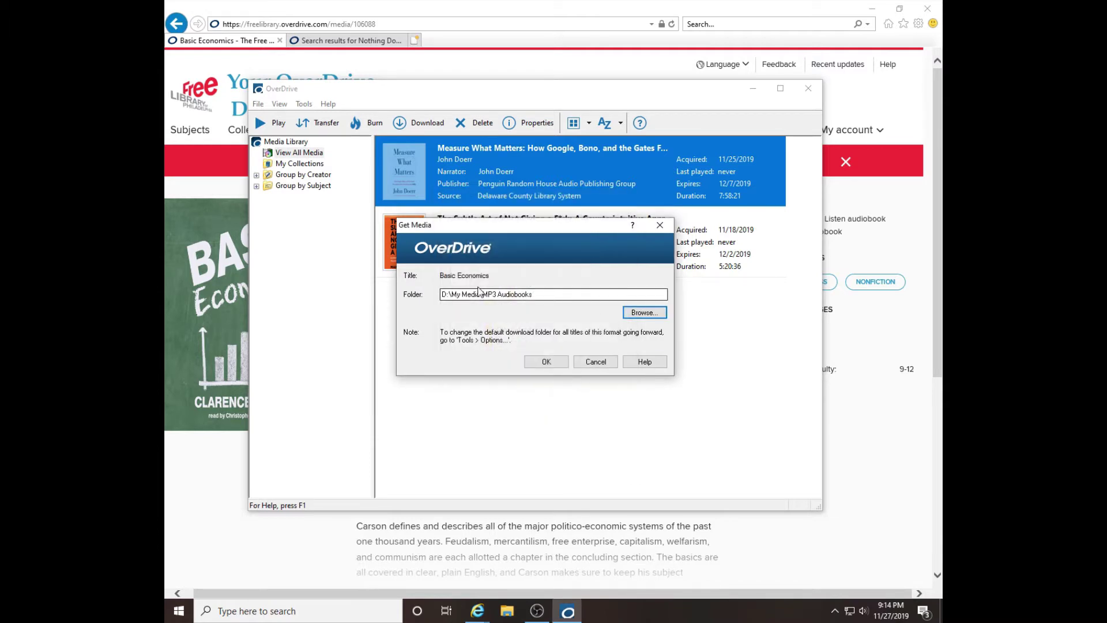
pyautogui.click(549, 363)
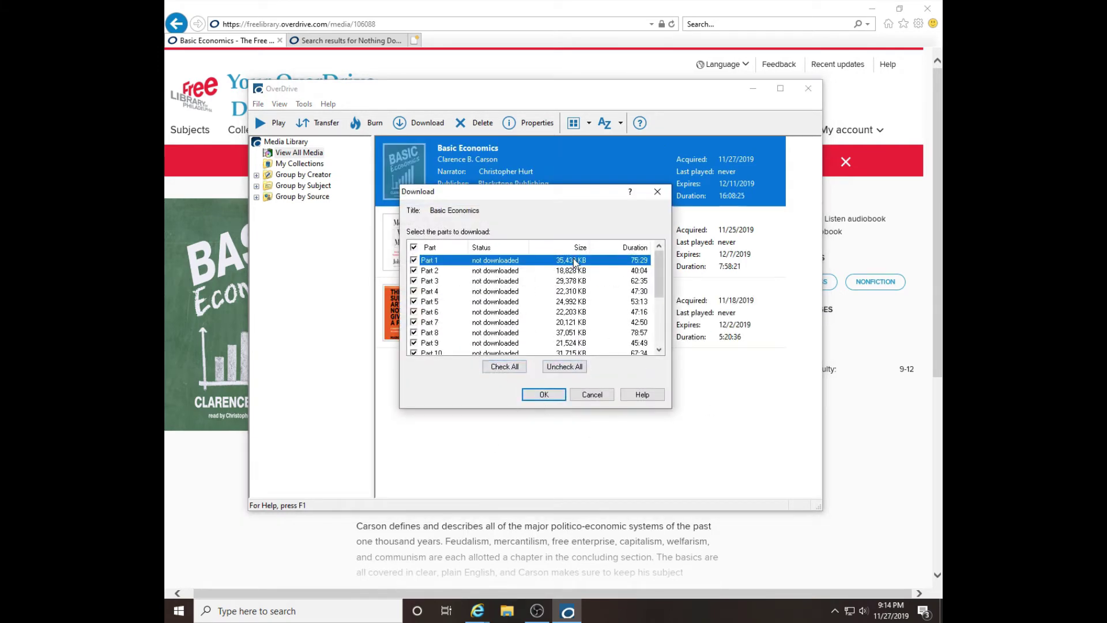
pyautogui.scroll(-3, 619, 337)
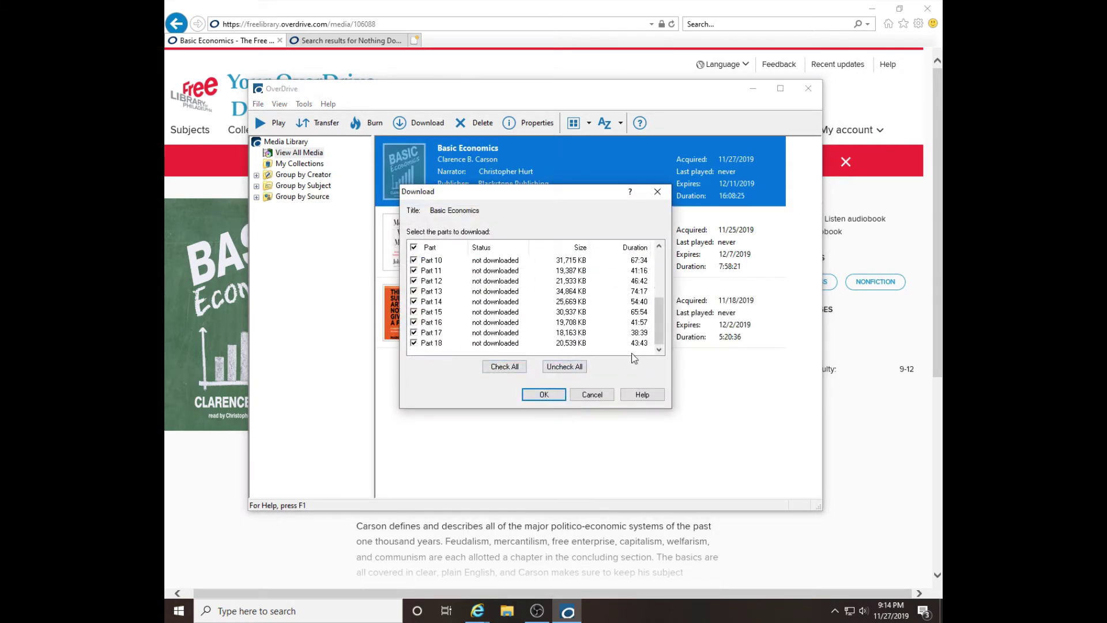
pyautogui.click(550, 396)
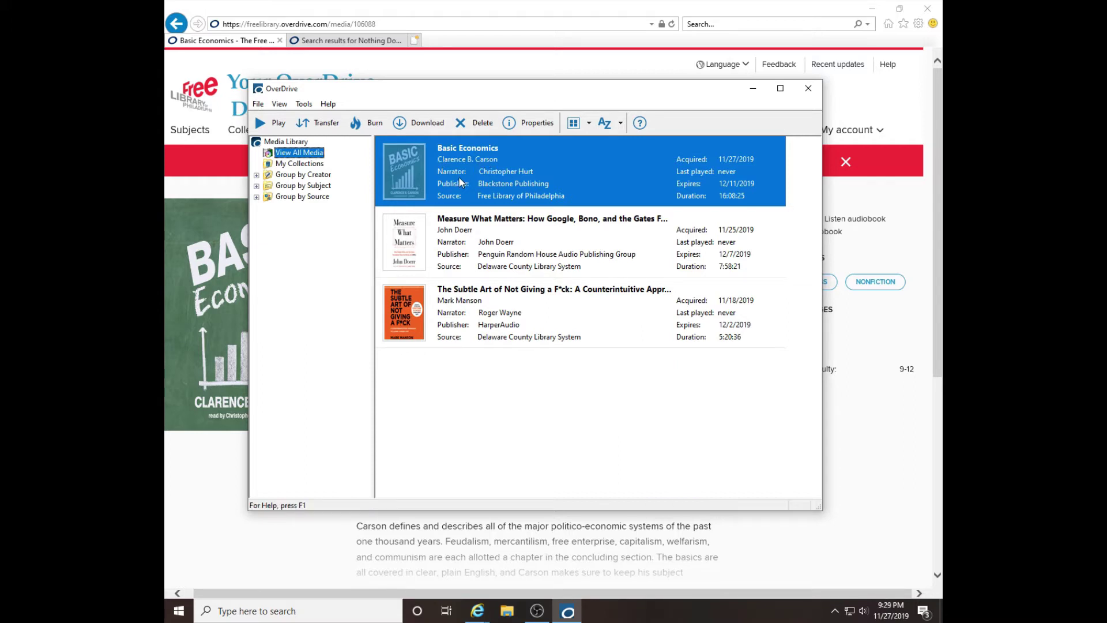
# Switch to File Explorer and open the folder D:\My Media\MP3 Audiobooks\Basic Economics.
pyautogui.click(507, 614)
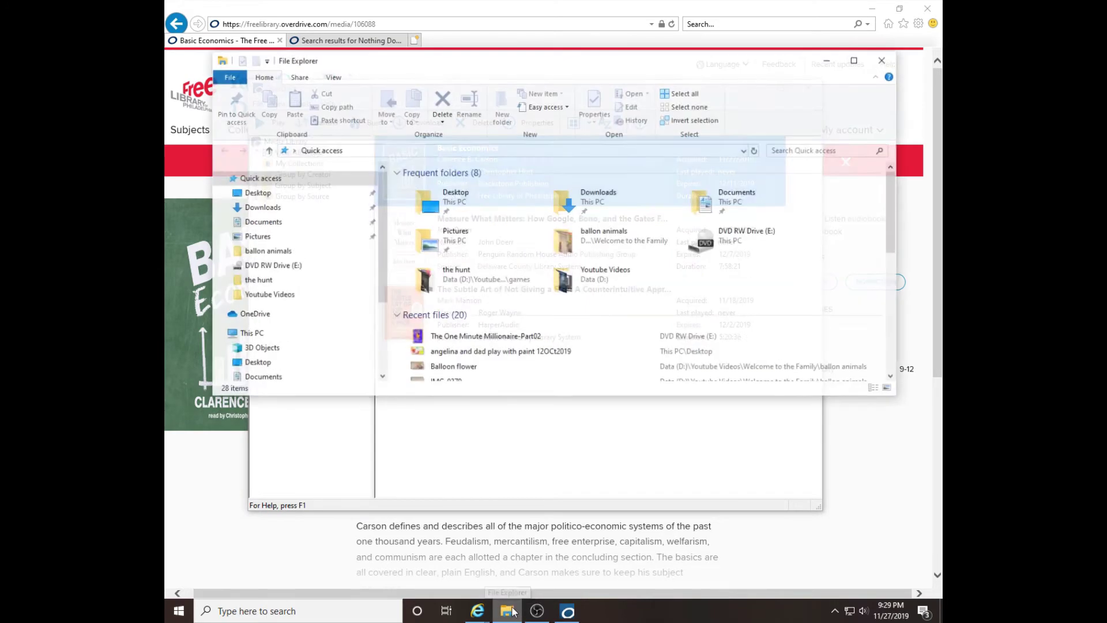
pyautogui.scroll(-3, 283, 358)
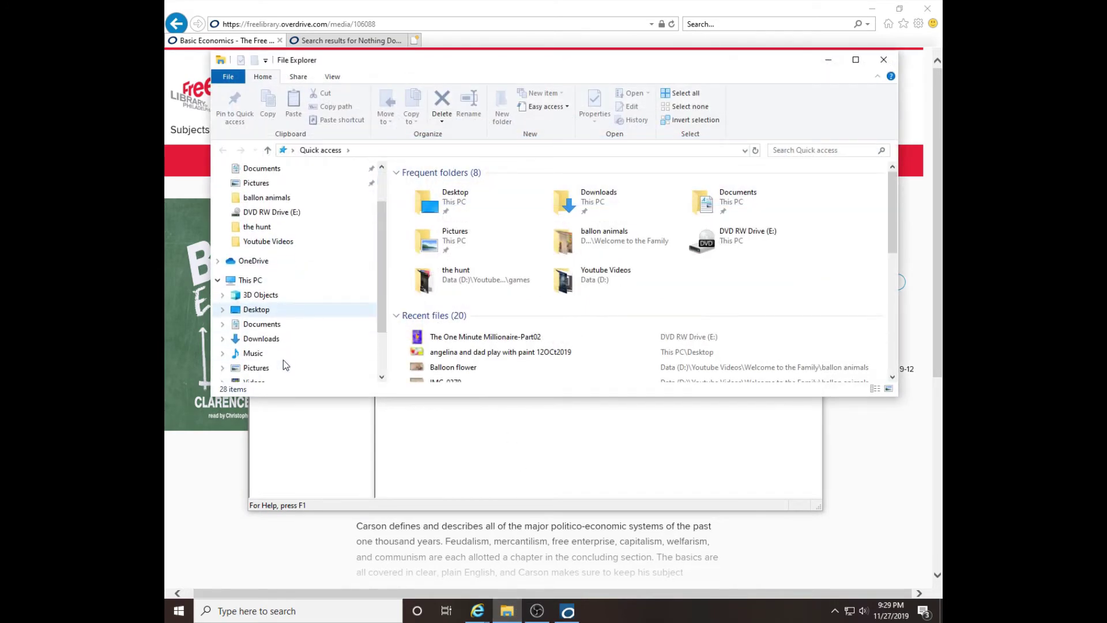
pyautogui.click(273, 338)
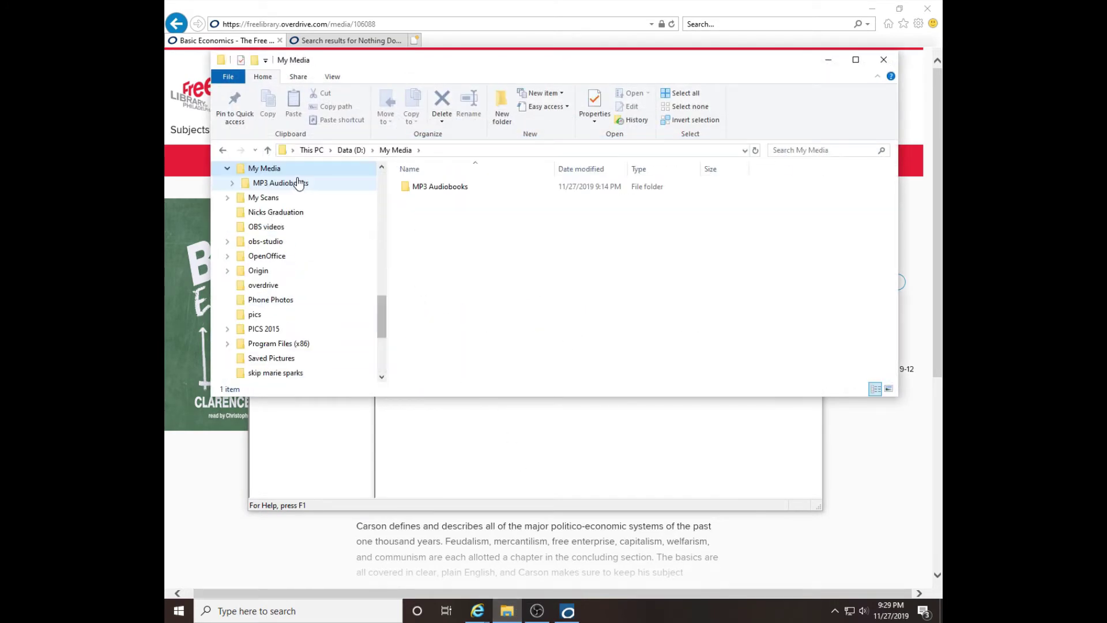
pyautogui.doubleClick(438, 187)
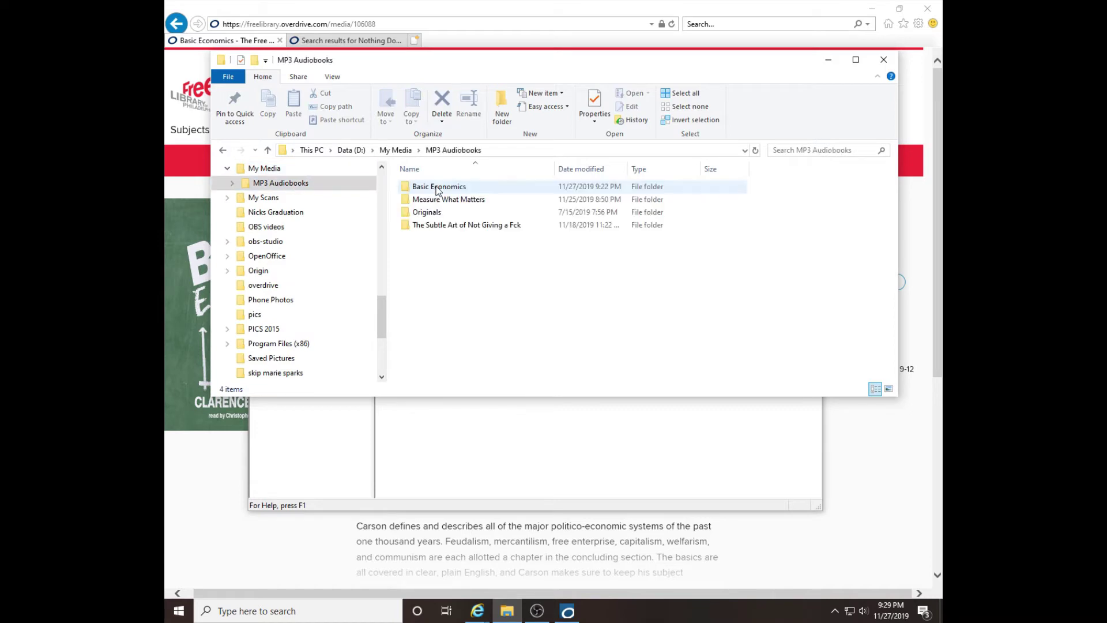
pyautogui.click(459, 188)
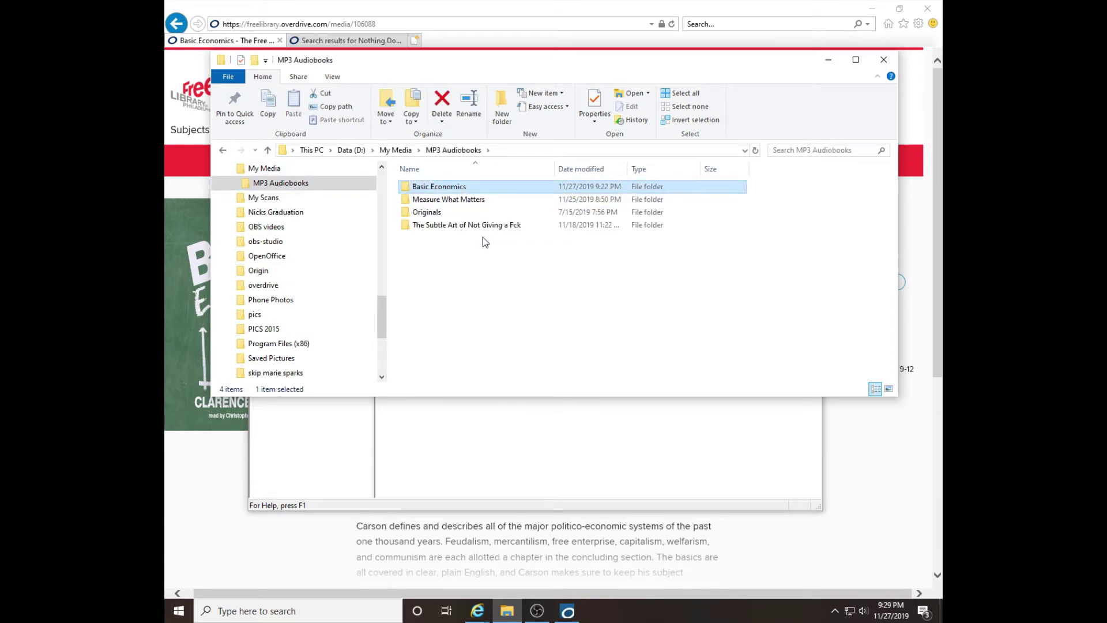
pyautogui.doubleClick(471, 186)
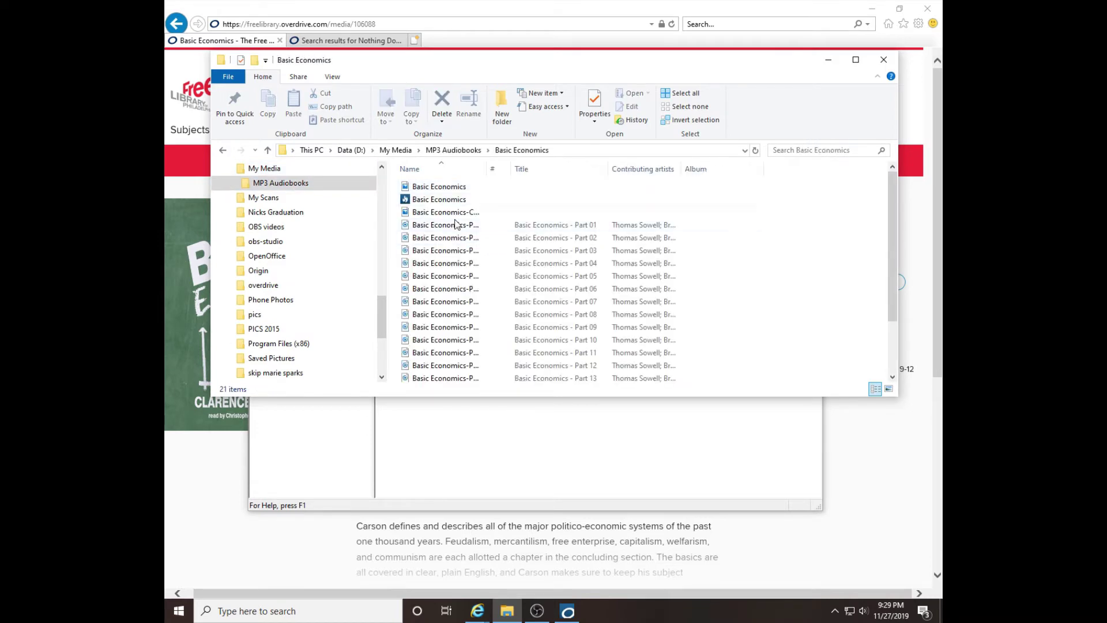
# Open the MP3 Audiobooks folder in a second File Explorer window and place it below the Basic Economics window.
pyautogui.moveTo(382, 316); pyautogui.dragTo(384, 325)
pyautogui.scroll(2, 383, 325)
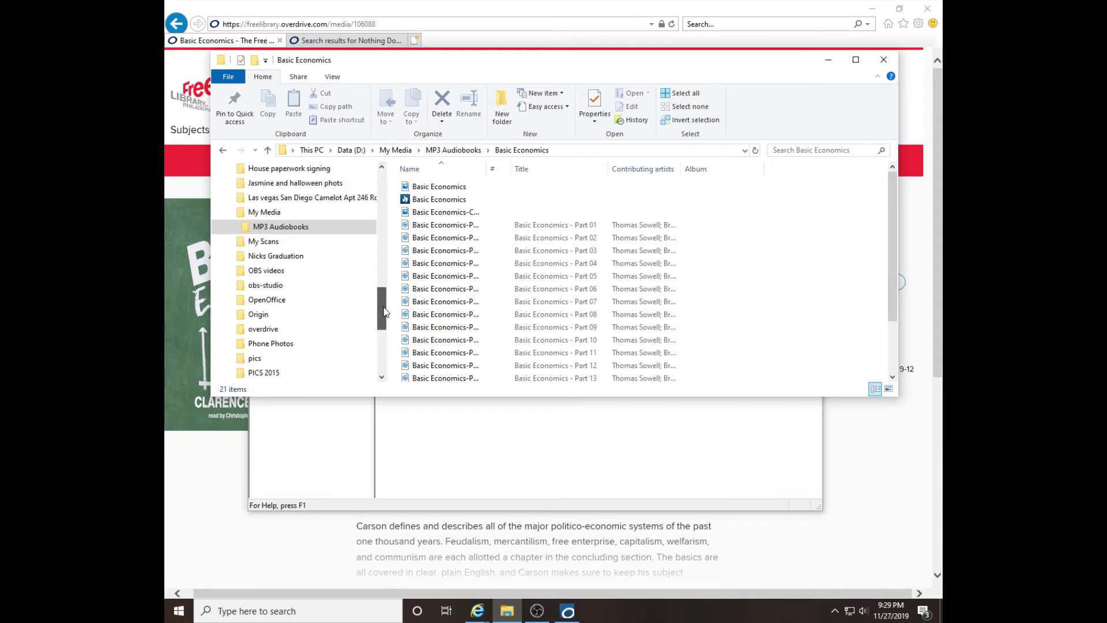
pyautogui.rightClick(298, 229)
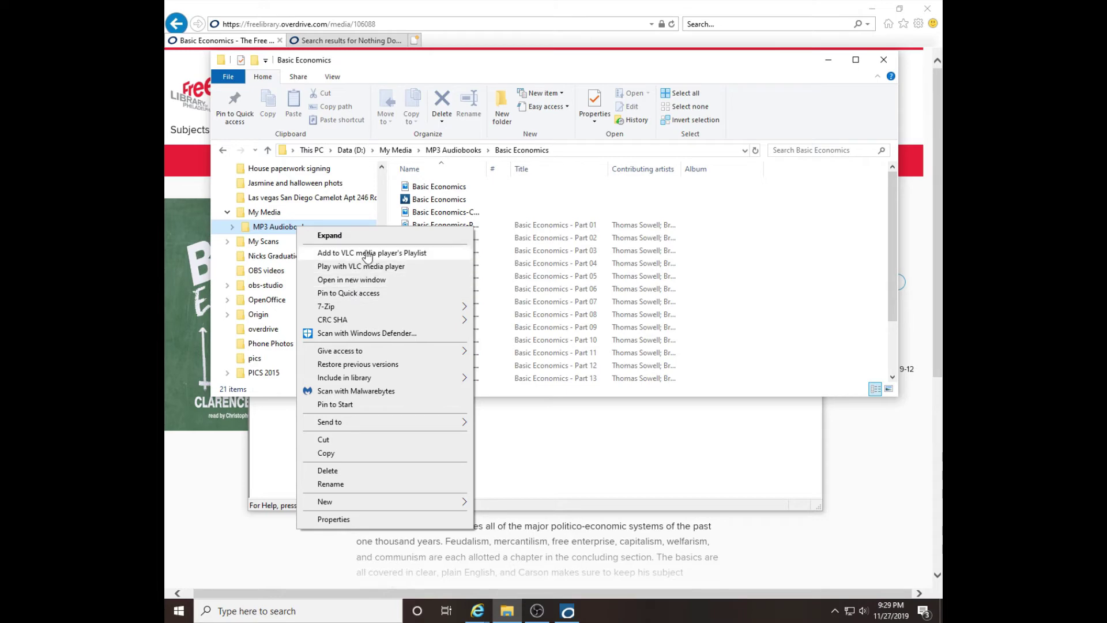
pyautogui.click(370, 279)
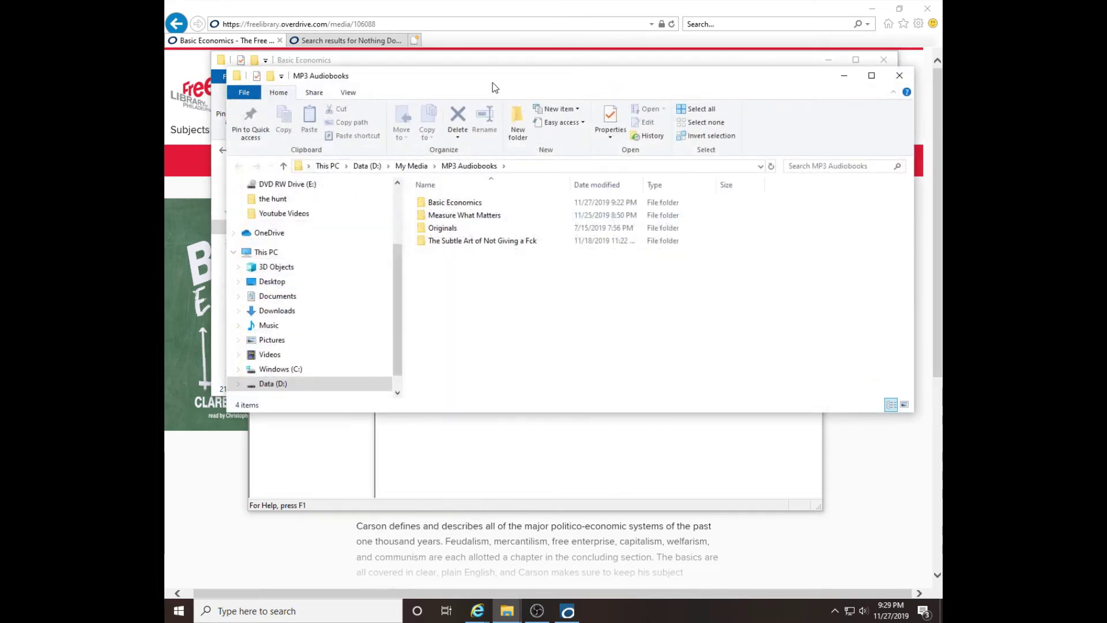
pyautogui.moveTo(492, 82); pyautogui.dragTo(460, 265)
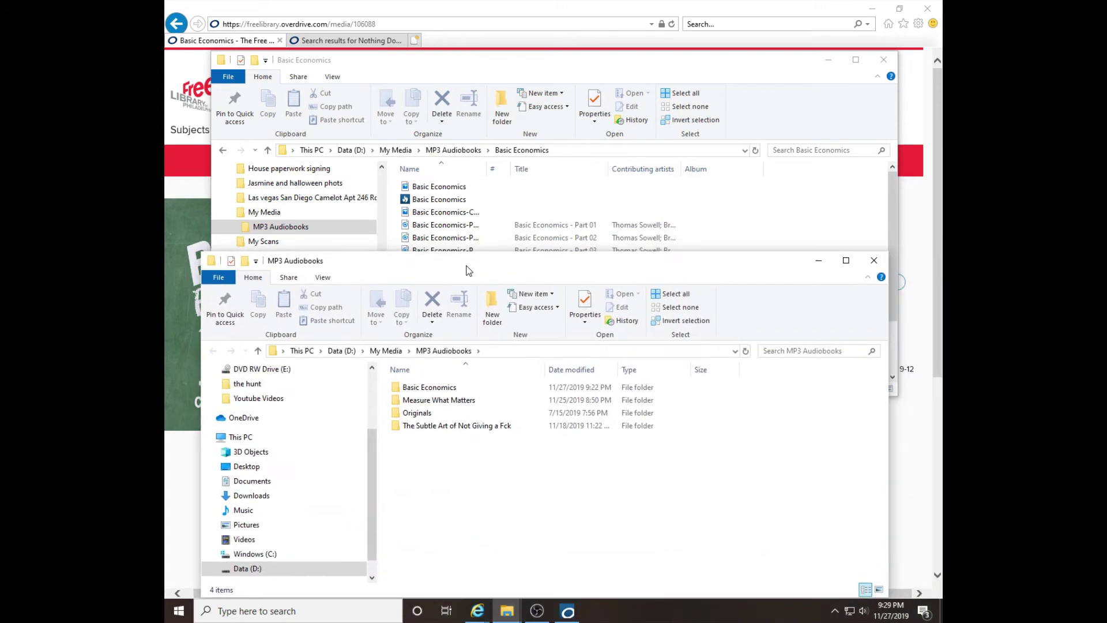
# Prepare the blank disc in DVD RW Drive (E:) for use with a CD/DVD player, with the disc title Basic Economics.
pyautogui.click(282, 539)
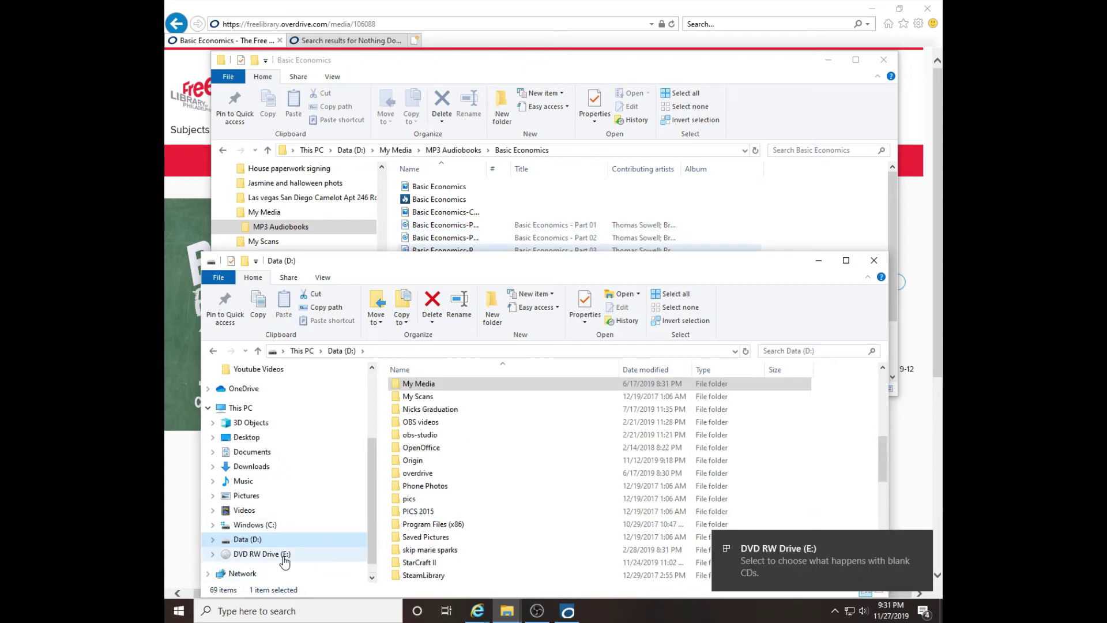
pyautogui.click(263, 554)
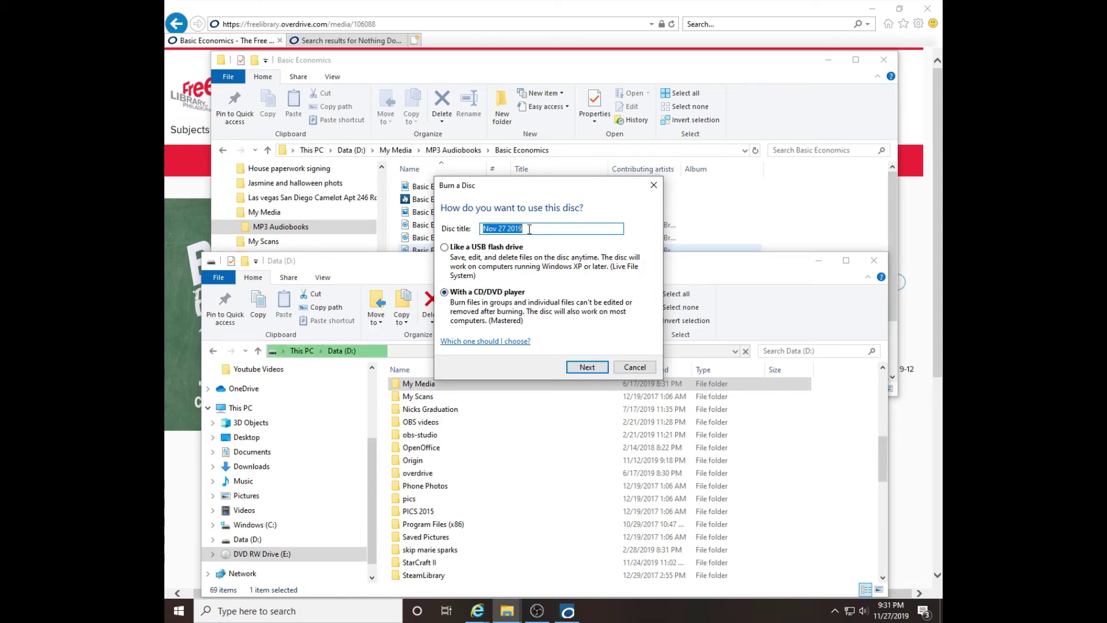
pyautogui.write('Ba')
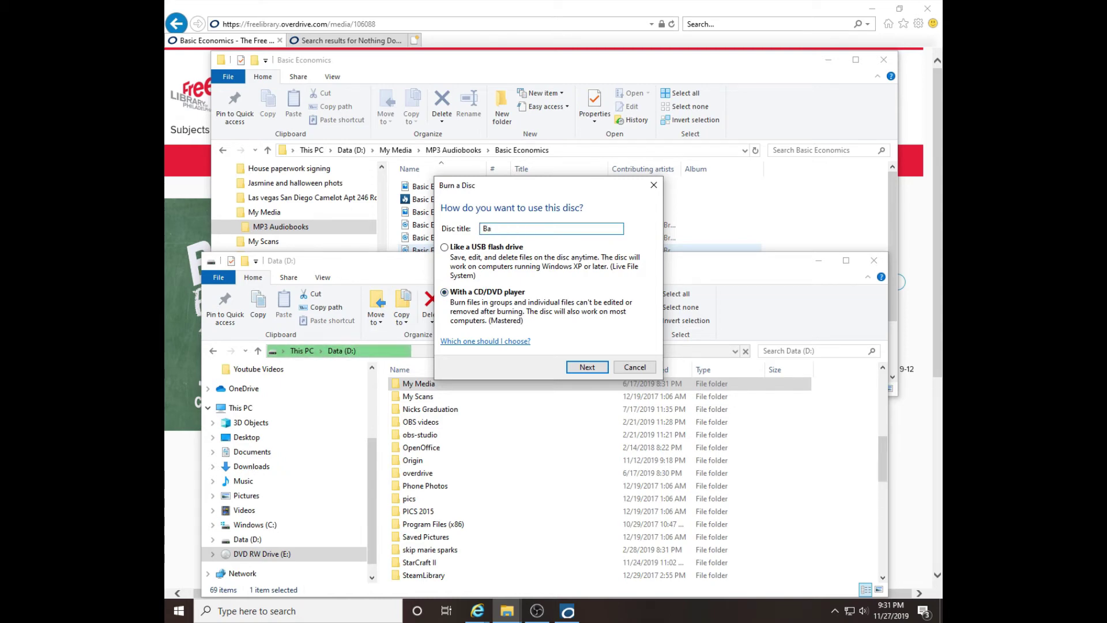
pyautogui.write('sic Economics')
pyautogui.click(594, 370)
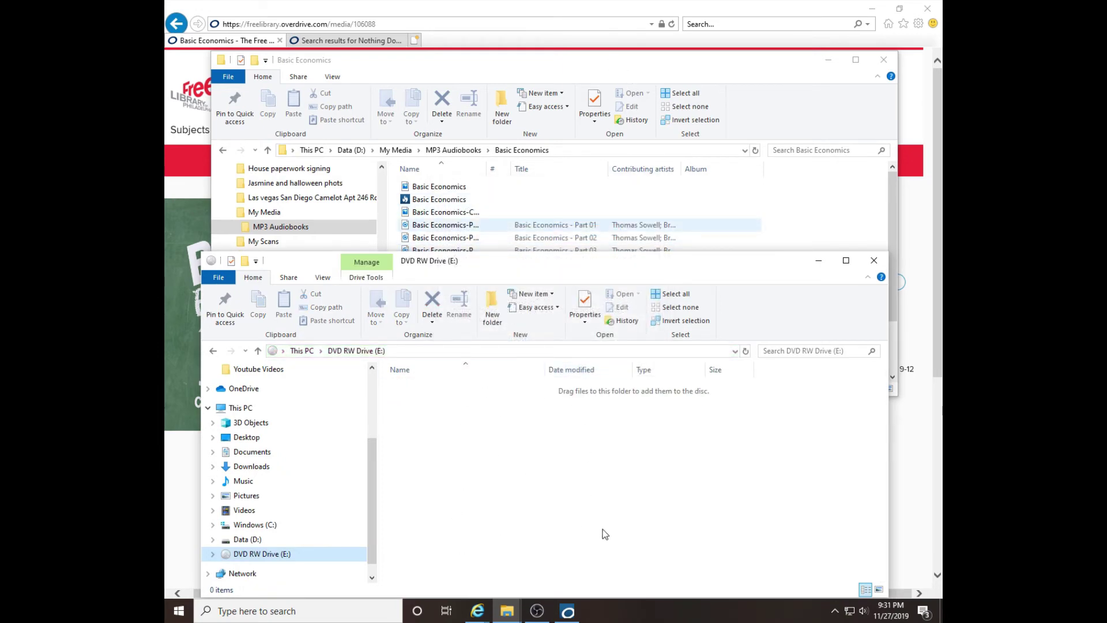
# Copy all files from the Basic Economics folder to DVD RW Drive (E:).
pyautogui.click(617, 60)
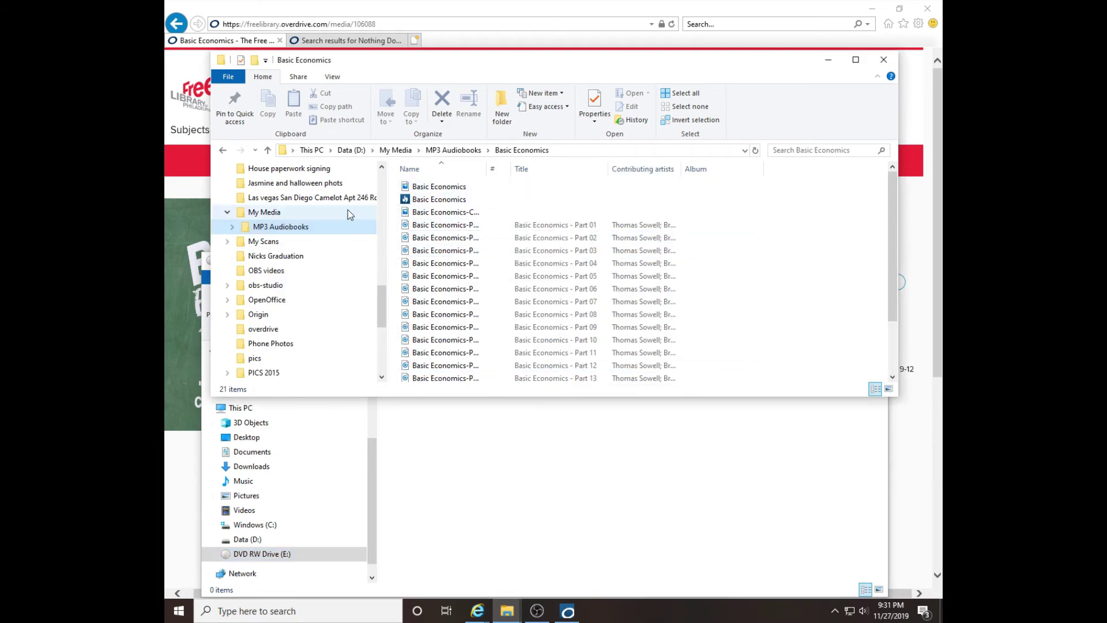
pyautogui.click(427, 192)
pyautogui.scroll(-2, 461, 277)
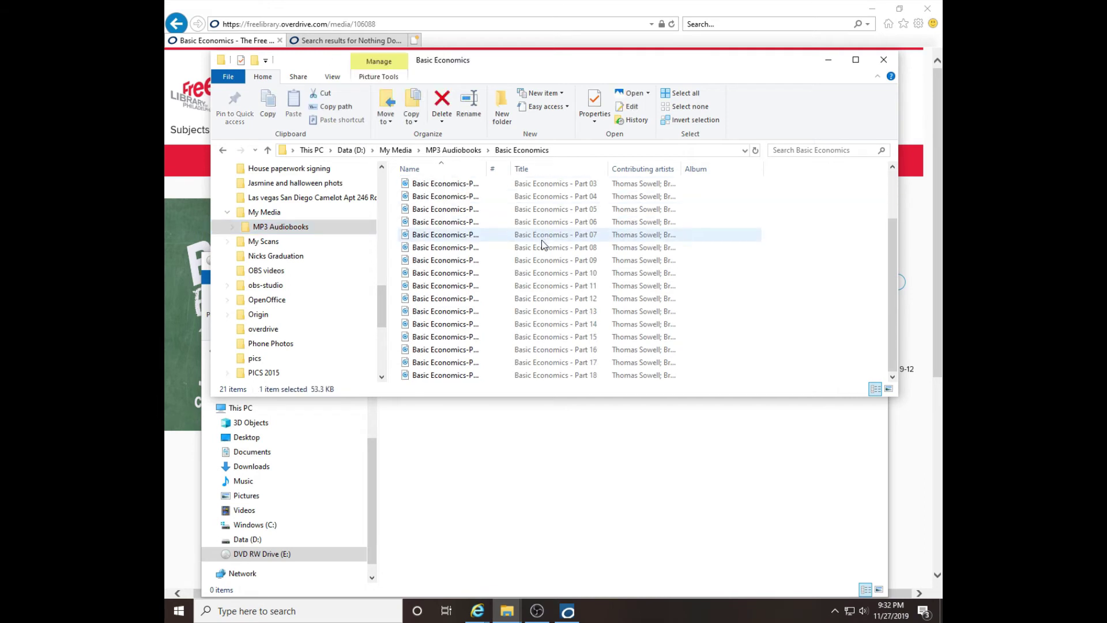
pyautogui.keyDown('shift'); pyautogui.click(492, 374); pyautogui.keyUp('shift')
pyautogui.scroll(2, 552, 244)
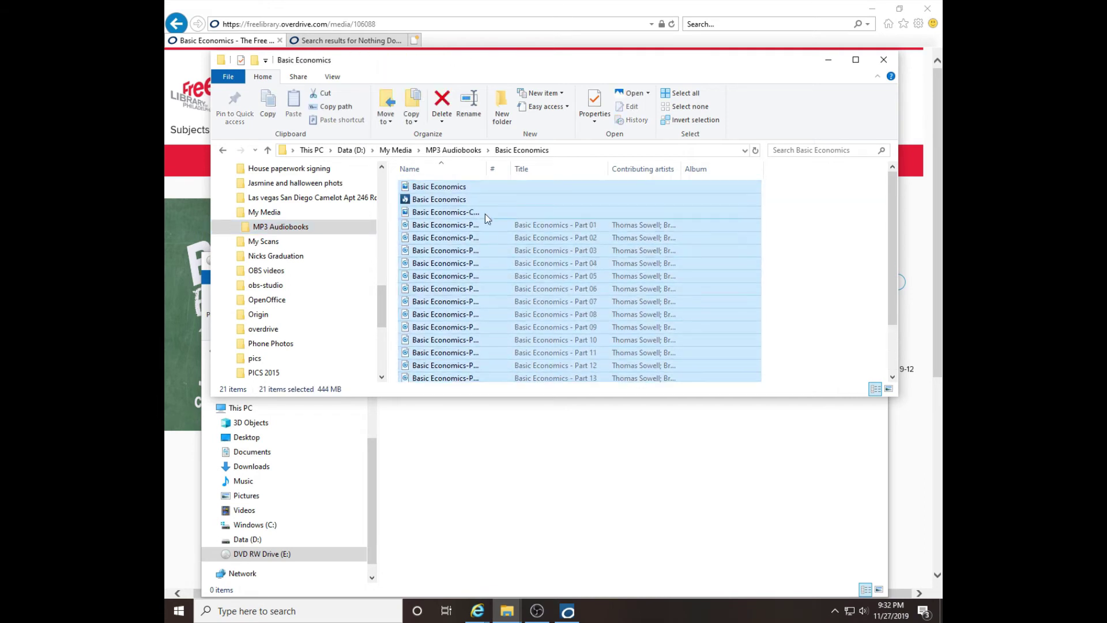
pyautogui.scroll(-1, 591, 398)
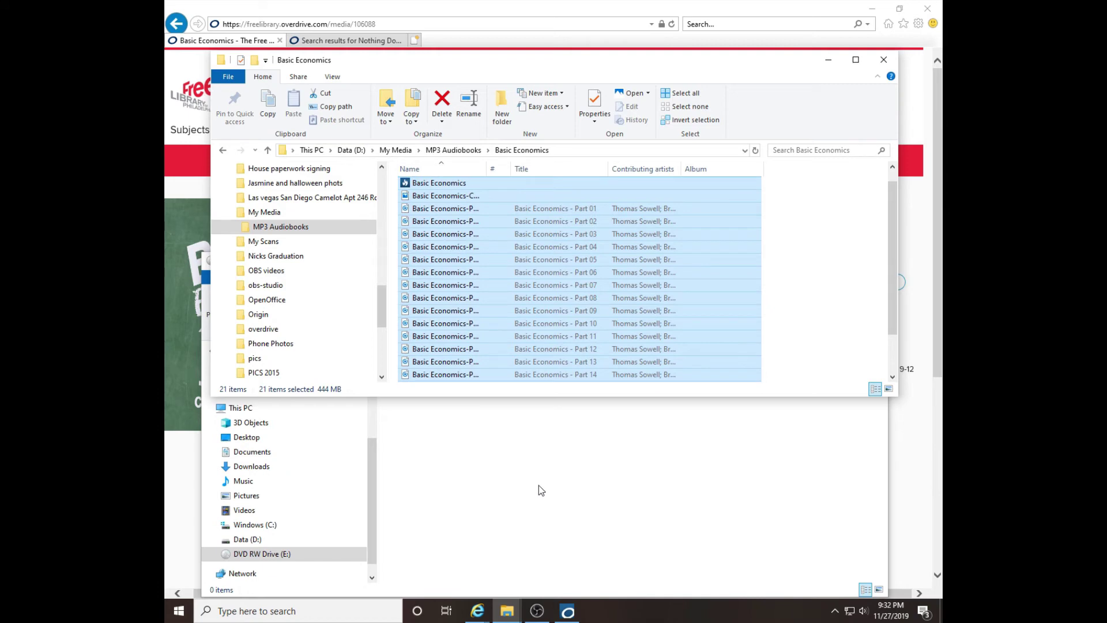
pyautogui.moveTo(538, 486); pyautogui.dragTo(539, 486)
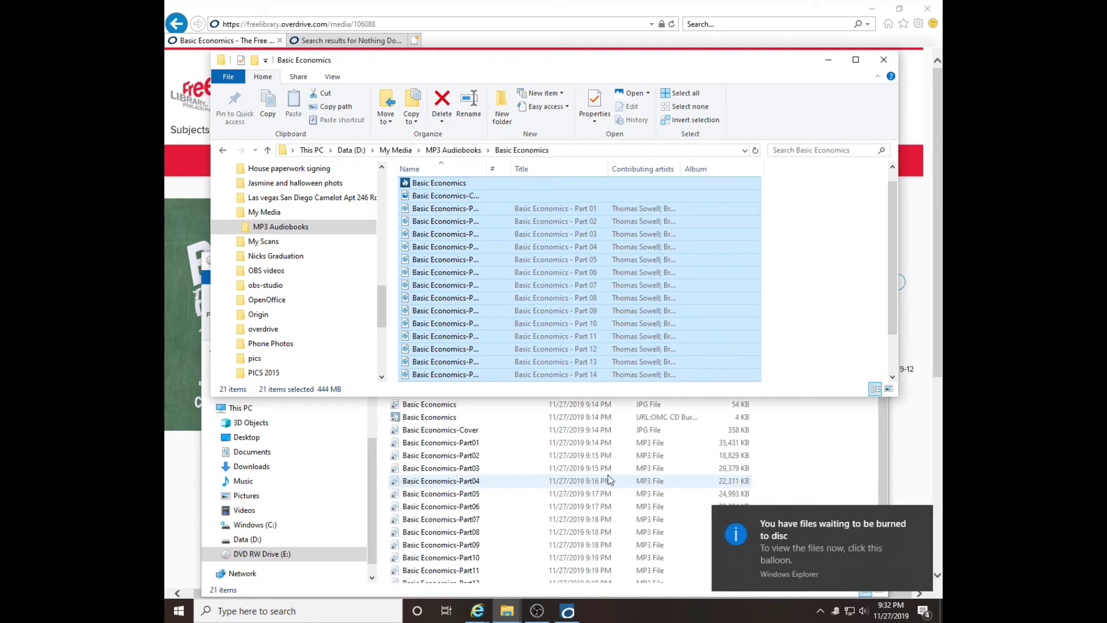
# Burn the waiting files in DVD RW Drive (E:) to the disc at 48x recording speed and minimize the Basic Economics window.
pyautogui.click(813, 426)
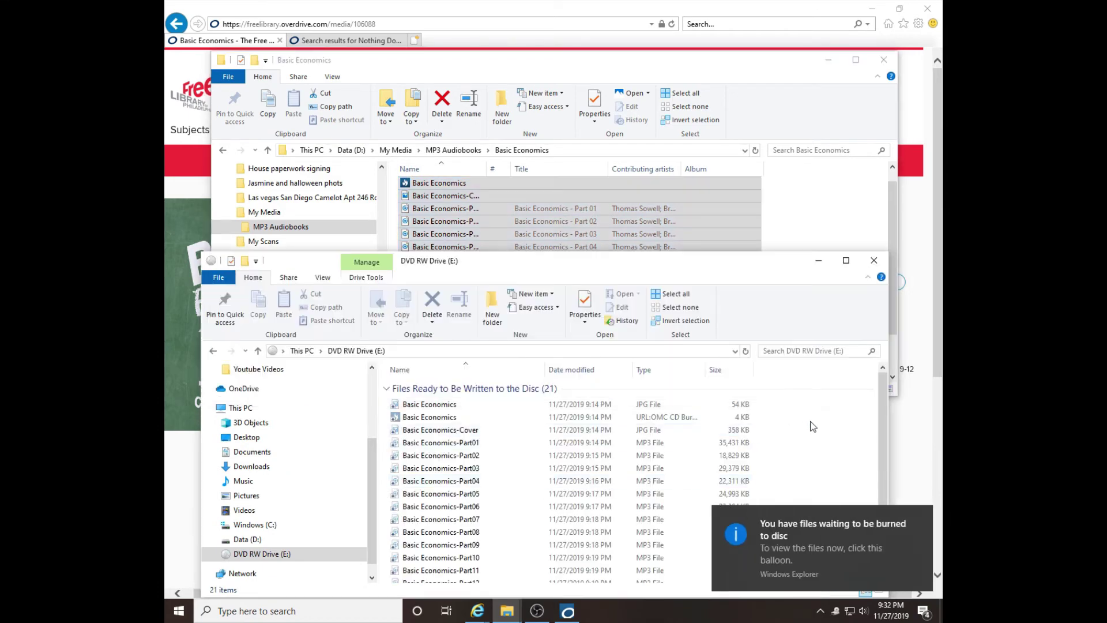
pyautogui.rightClick(254, 561)
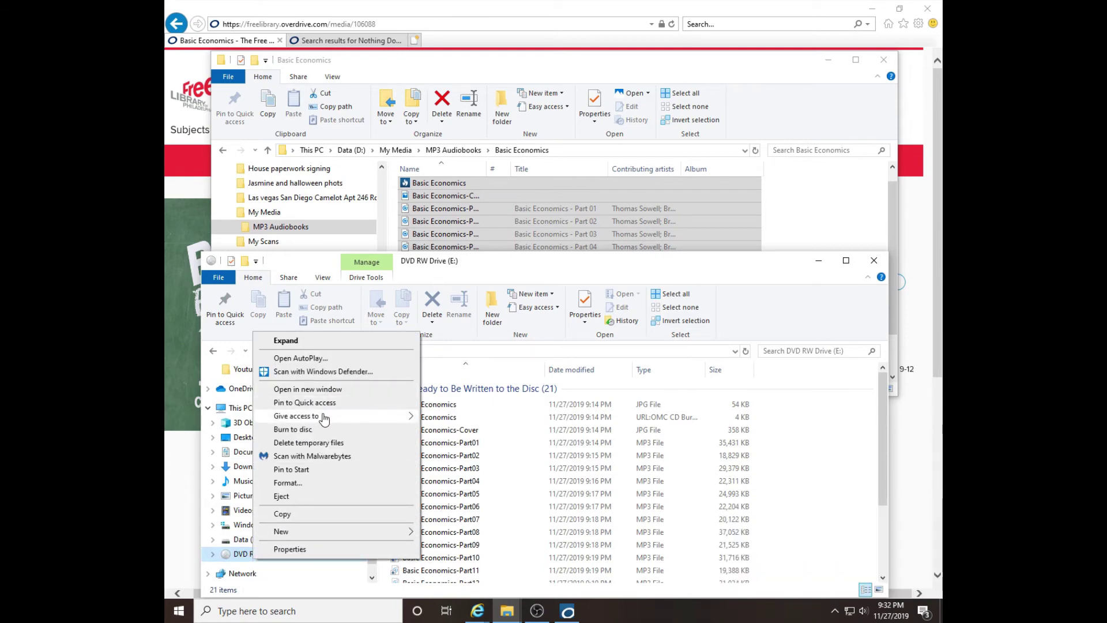
pyautogui.click(292, 429)
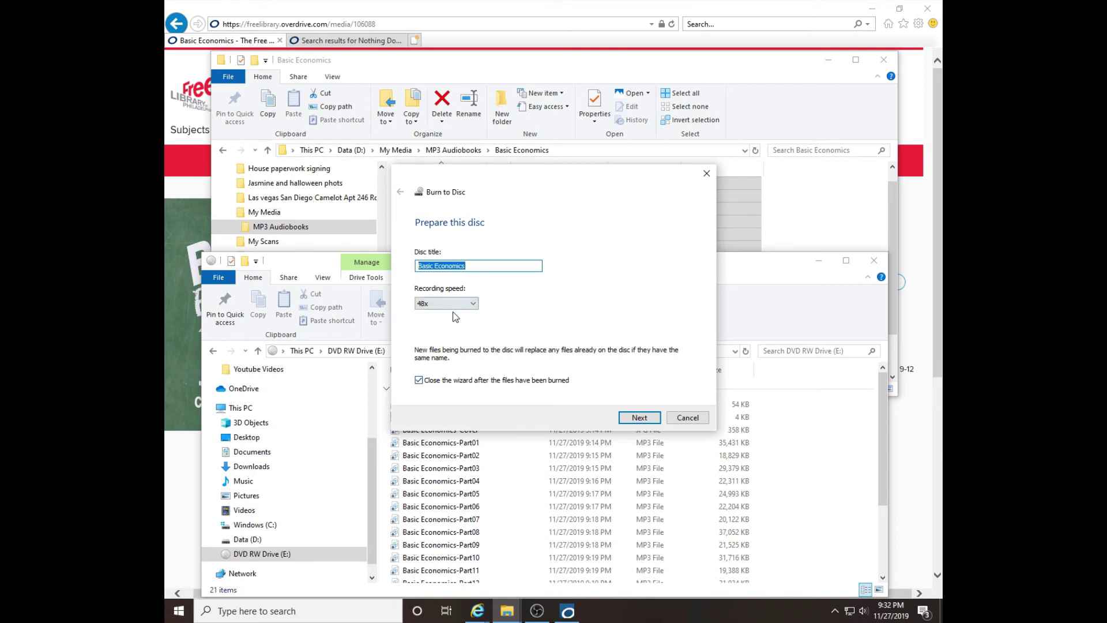
pyautogui.click(472, 305)
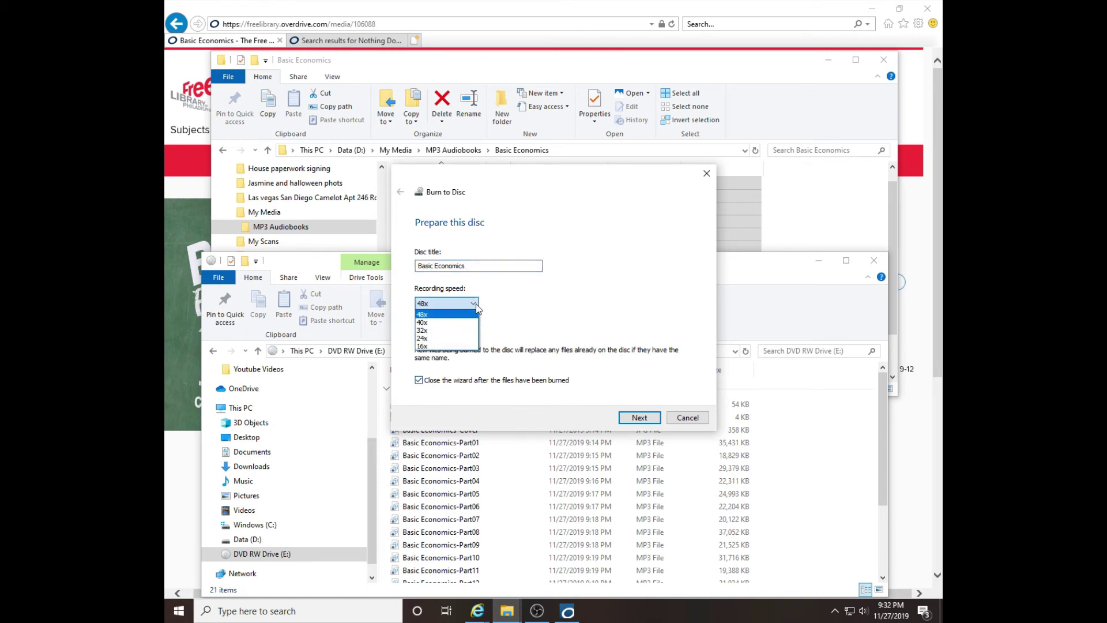
pyautogui.click(428, 312)
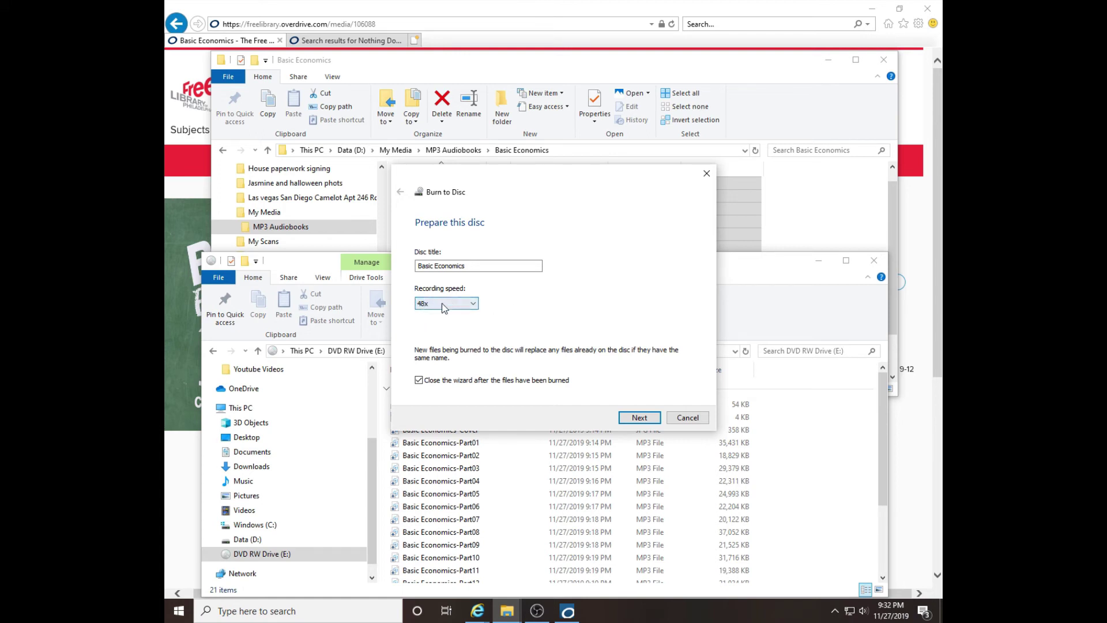
pyautogui.click(649, 420)
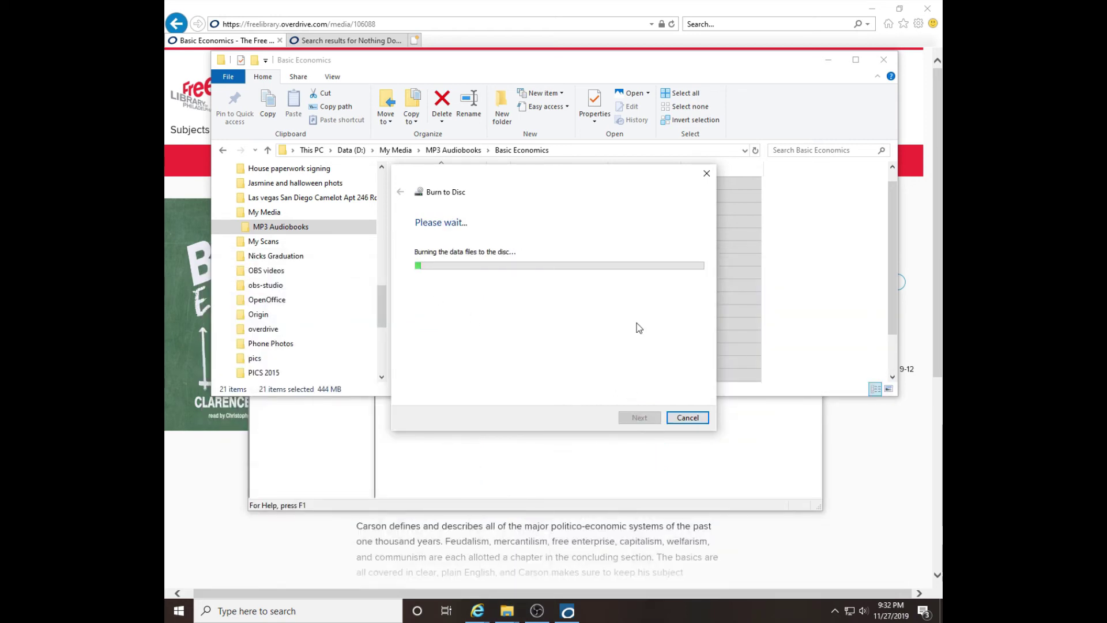
pyautogui.click(828, 59)
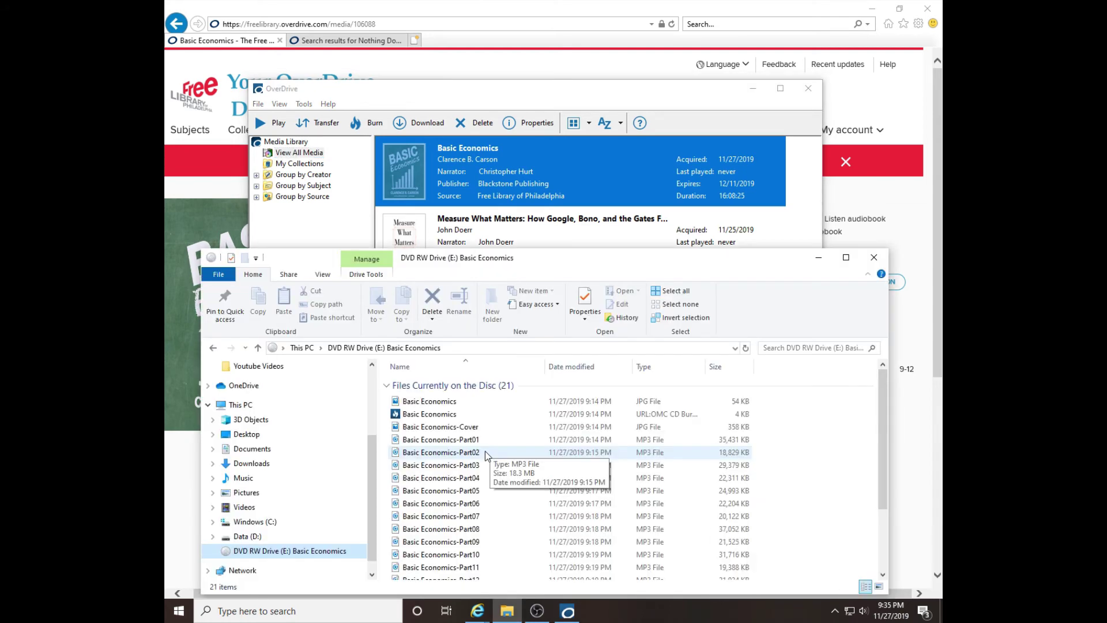
# Play Basic Economics-Part02 from the burned disc to check it, then close the player and the disc's window.
pyautogui.doubleClick(486, 451)
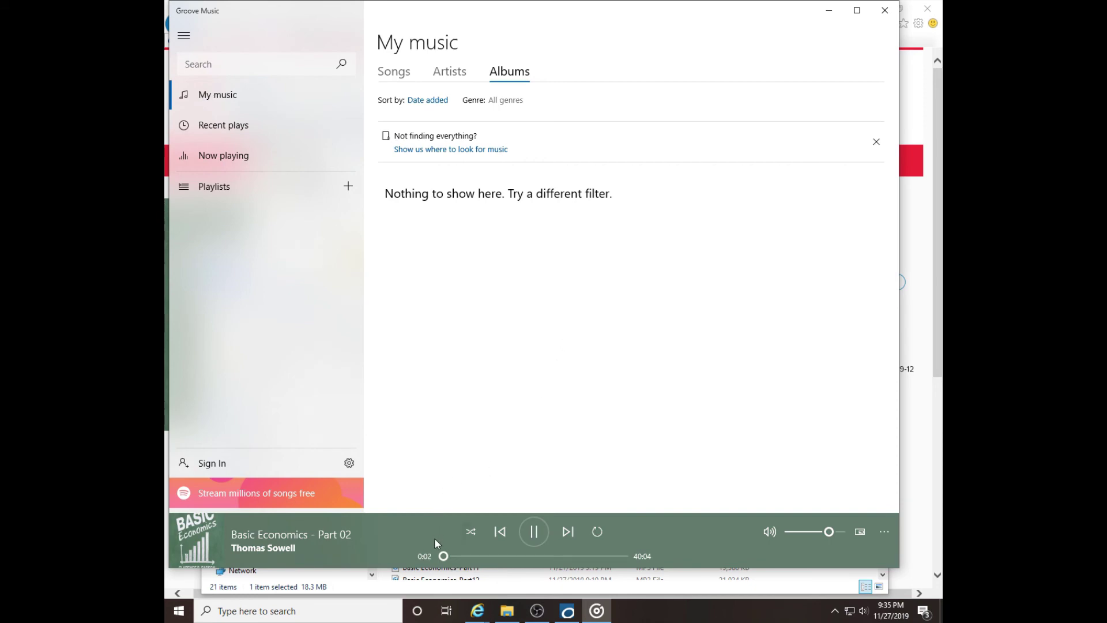
pyautogui.click(885, 10)
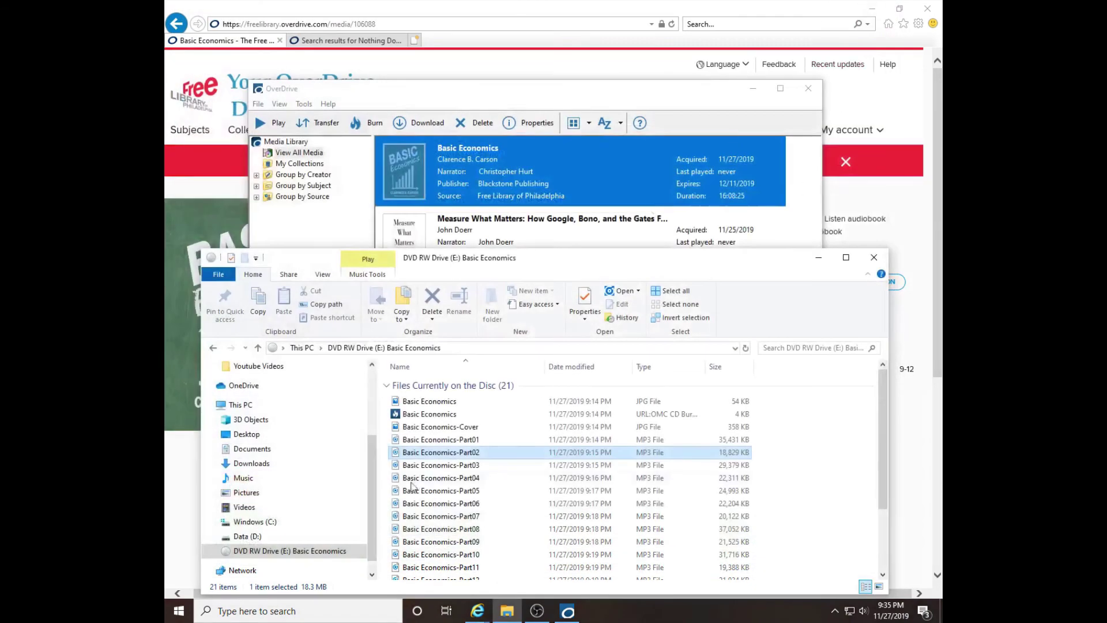
pyautogui.click(873, 257)
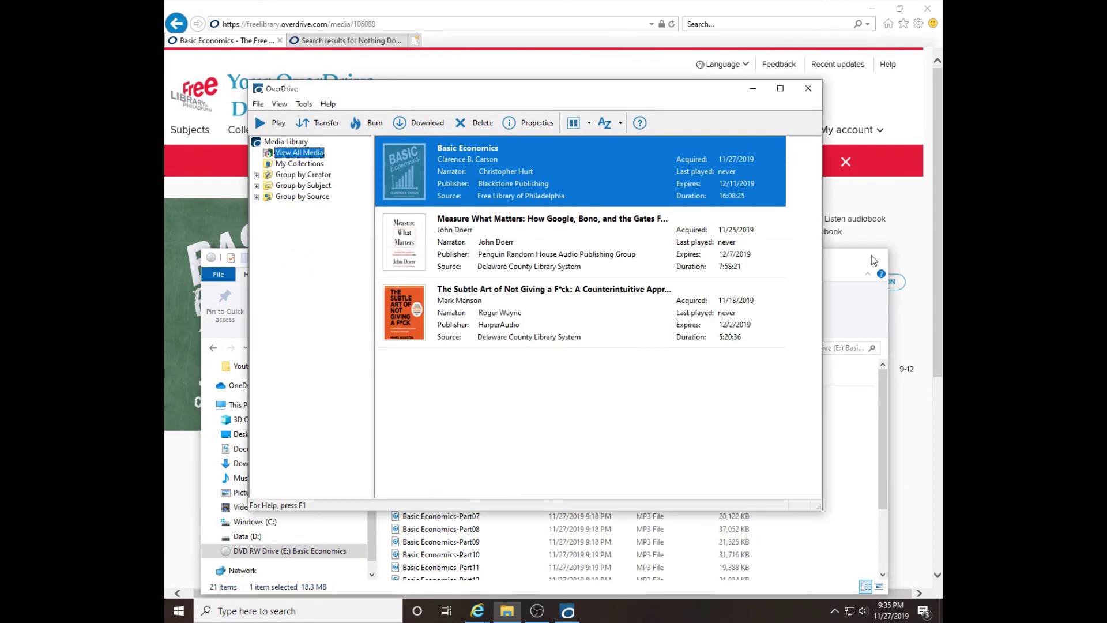